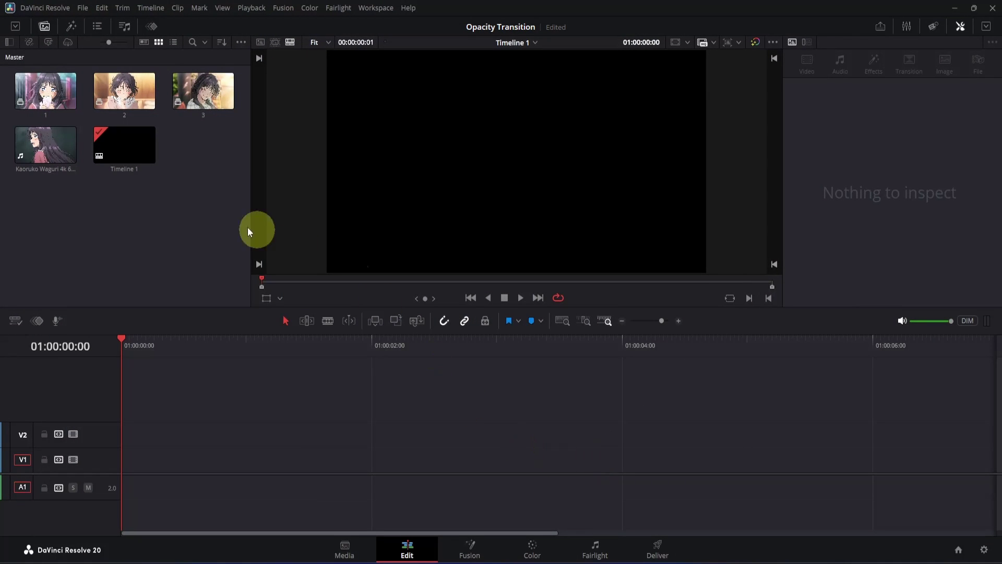
- Place clip 1 at the start of video track V1 and clip 2 on V2 starting at 01:00:01:00
left_click_drag(45, 91, 117, 465)
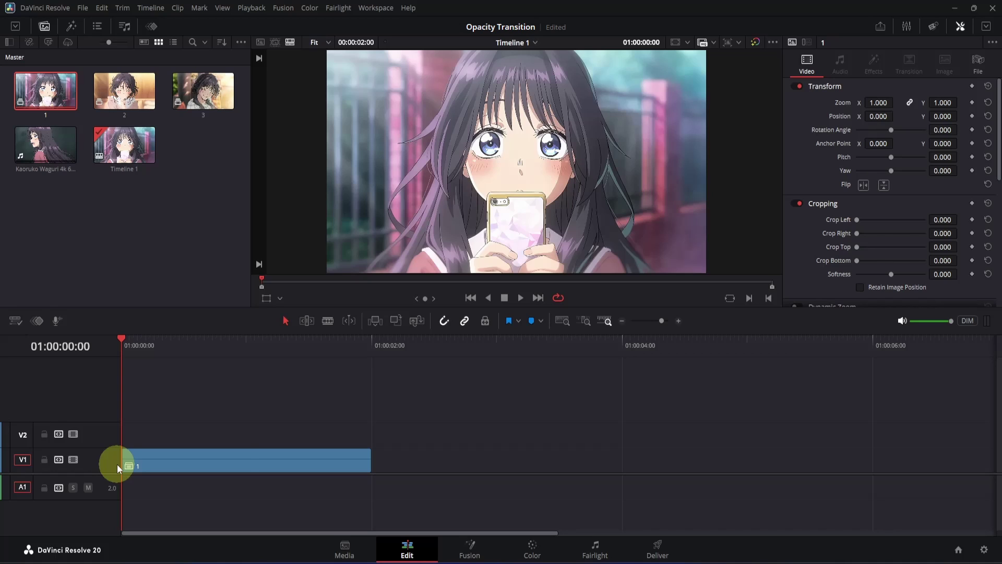
key("shift+Right")
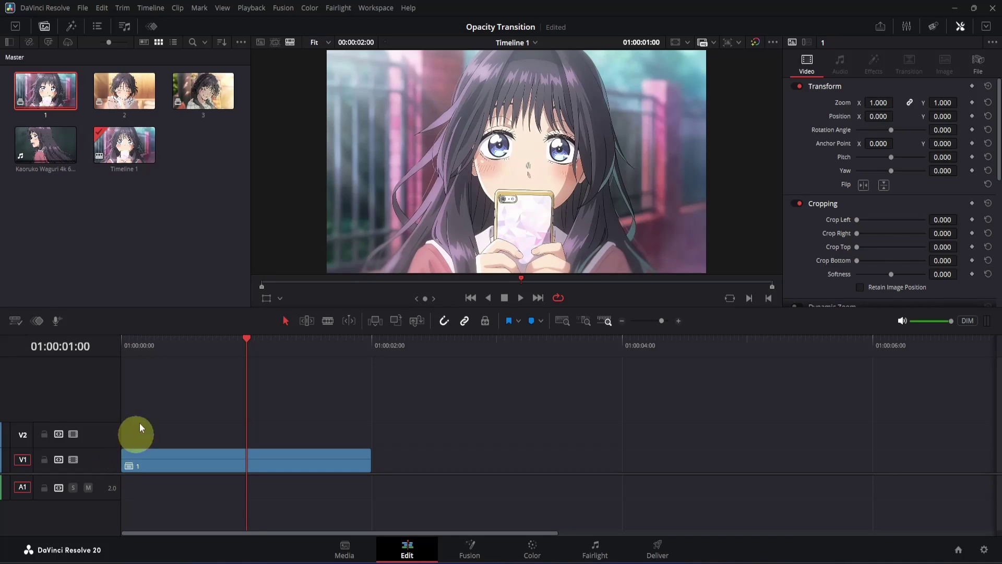
left_click_drag(125, 94, 248, 431)
- Set the timeline's out point at 01:00:03:00 and combine both clips into a new Fusion clip
left_click(499, 366)
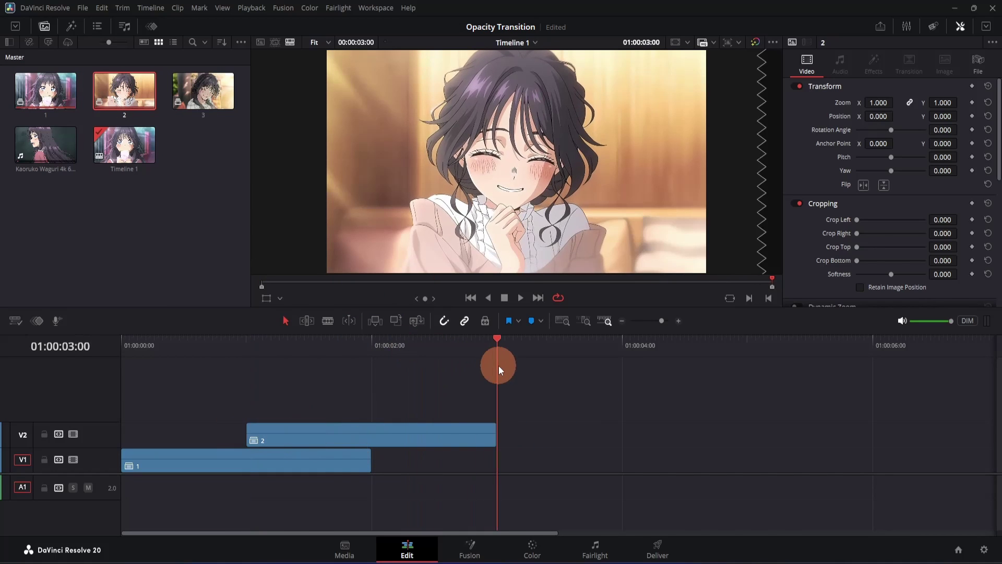
key("o")
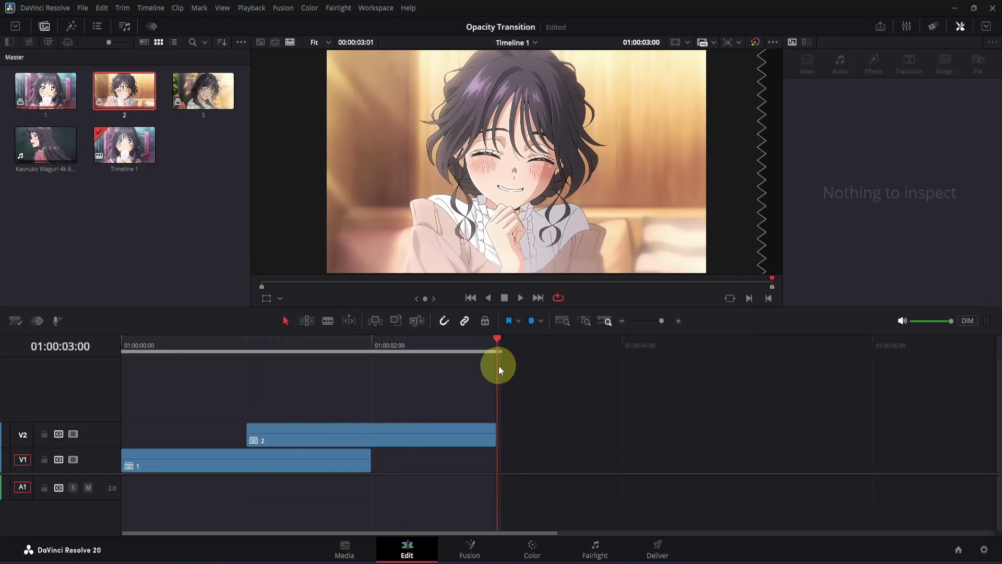
left_click_drag(558, 379, 360, 467)
right_click(346, 435)
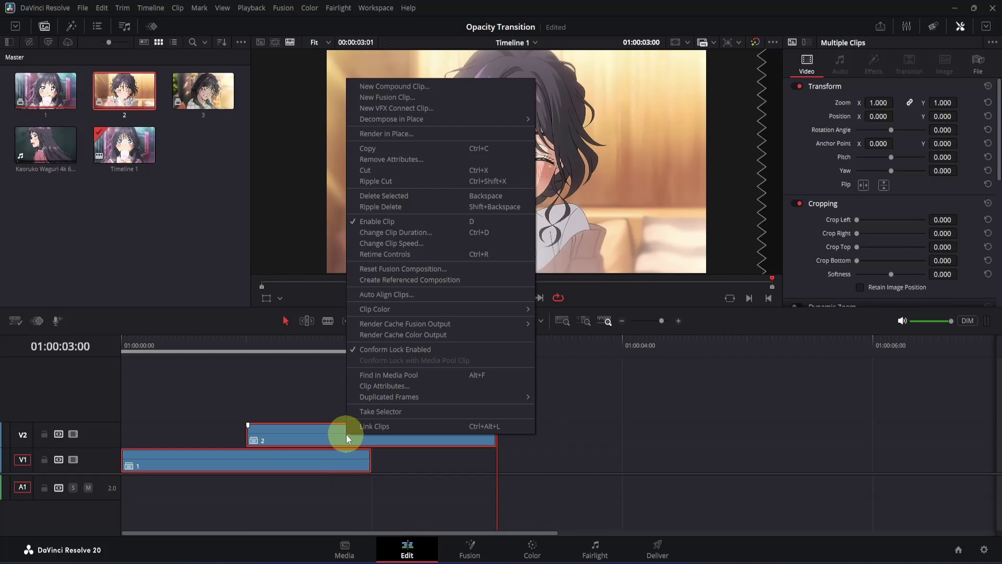
left_click(372, 99)
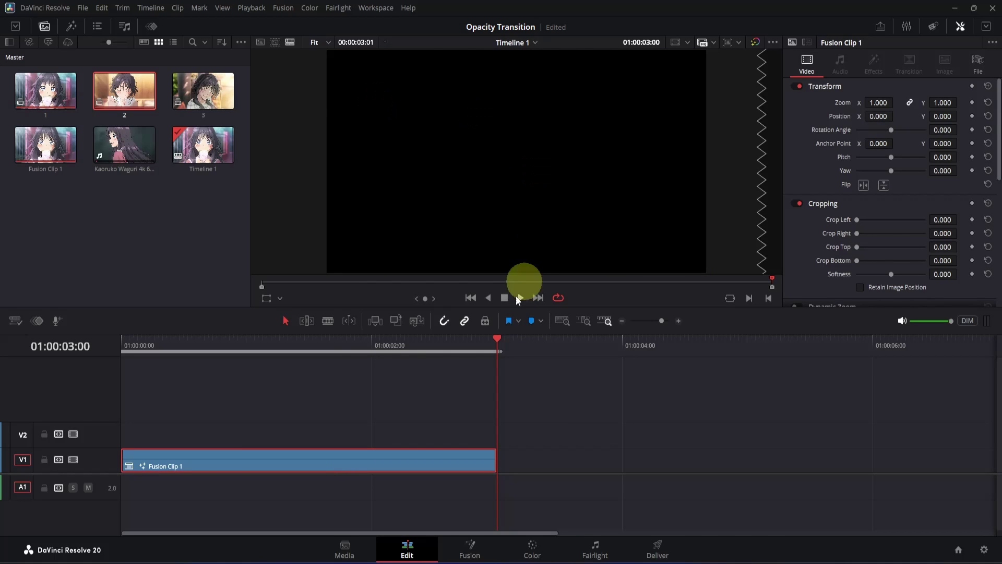
- Open the Fusion clip's composition and arrange its nodes in a row from Background1 to MediaOut1, with each MediaIn above its Merge
left_click(359, 339)
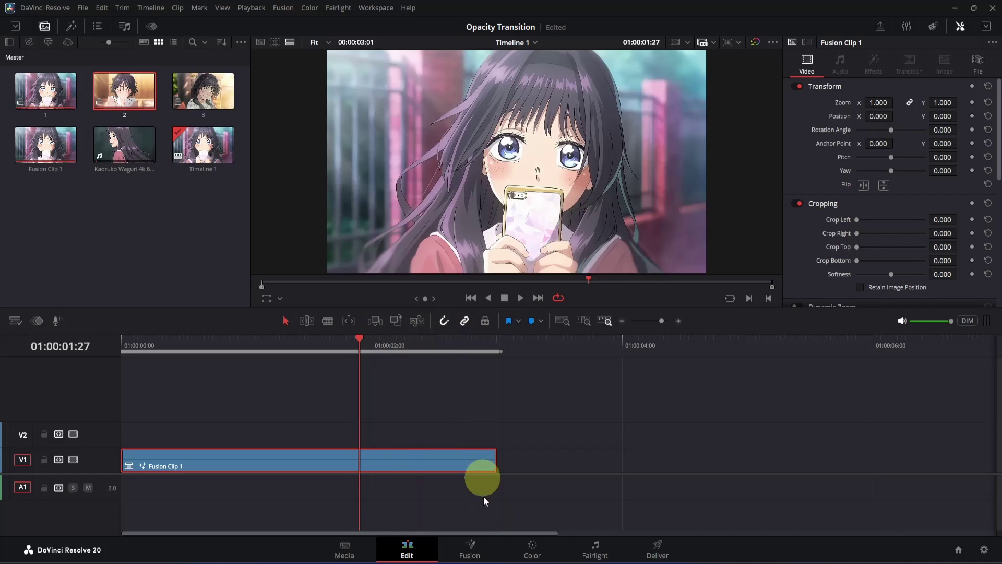
left_click(481, 554)
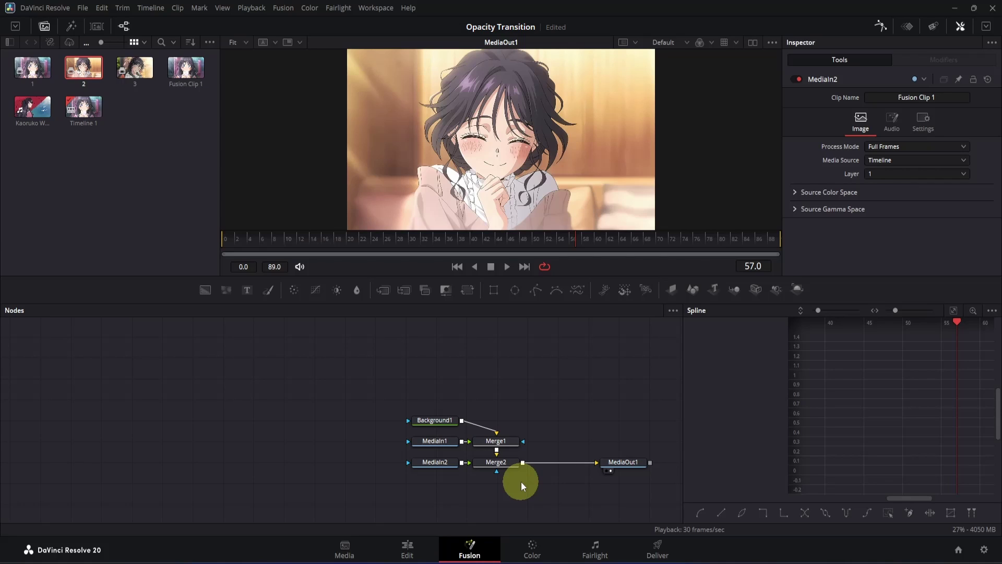
left_click_drag(443, 420, 326, 461)
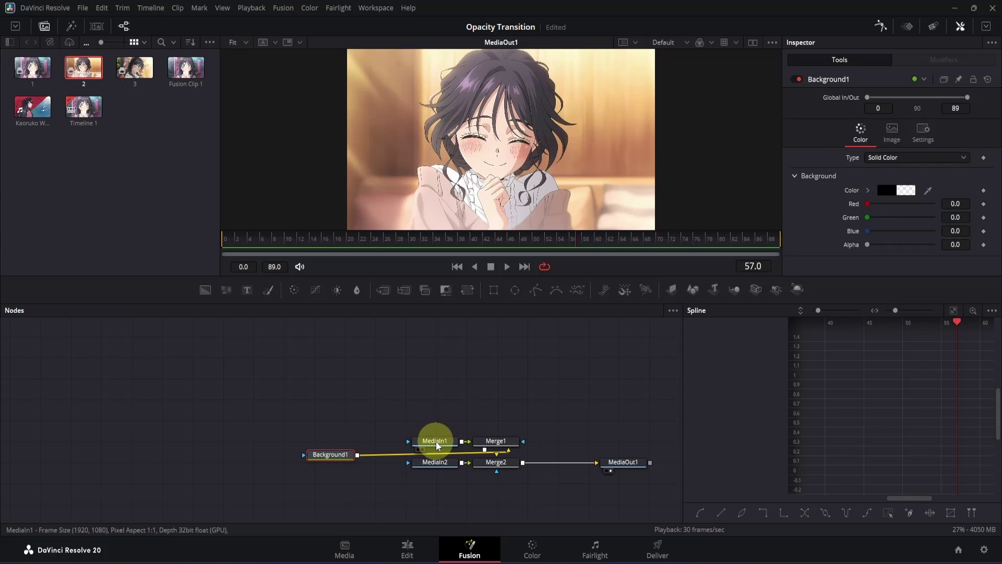
left_click_drag(437, 443, 482, 456)
left_click(498, 442, "ctrl")
left_click(402, 455)
left_click(502, 457, "ctrl")
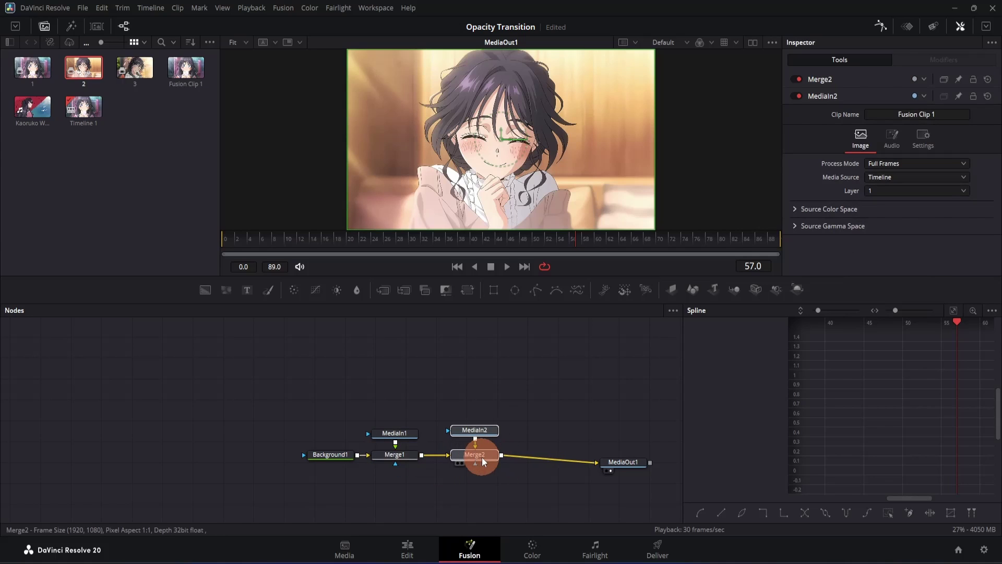
left_click(482, 456)
mouse_move(634, 462)
left_mouse_down()
mouse_move(623, 456)
mouse_move(647, 455)
left_mouse_up()
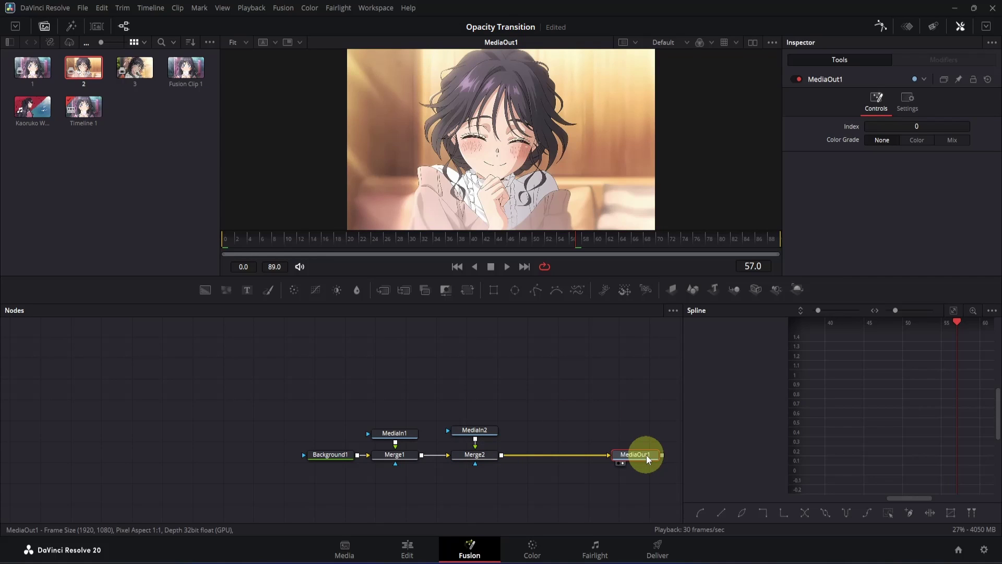
- Keyframe Merge2's Blend from 0.0 at frame 30 to 1.0 at frame 40
left_click_drag(440, 239, 412, 239)
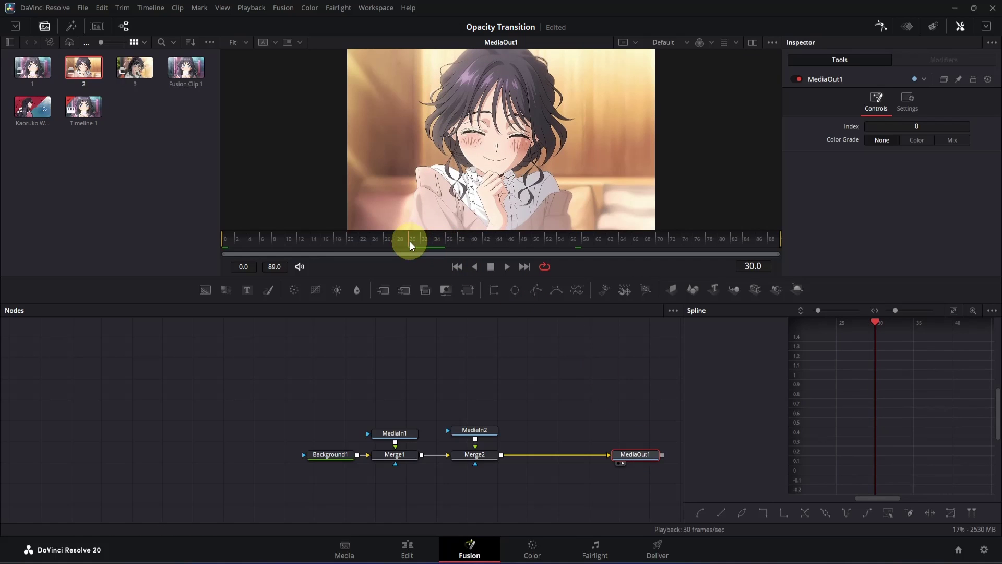
left_click(491, 453)
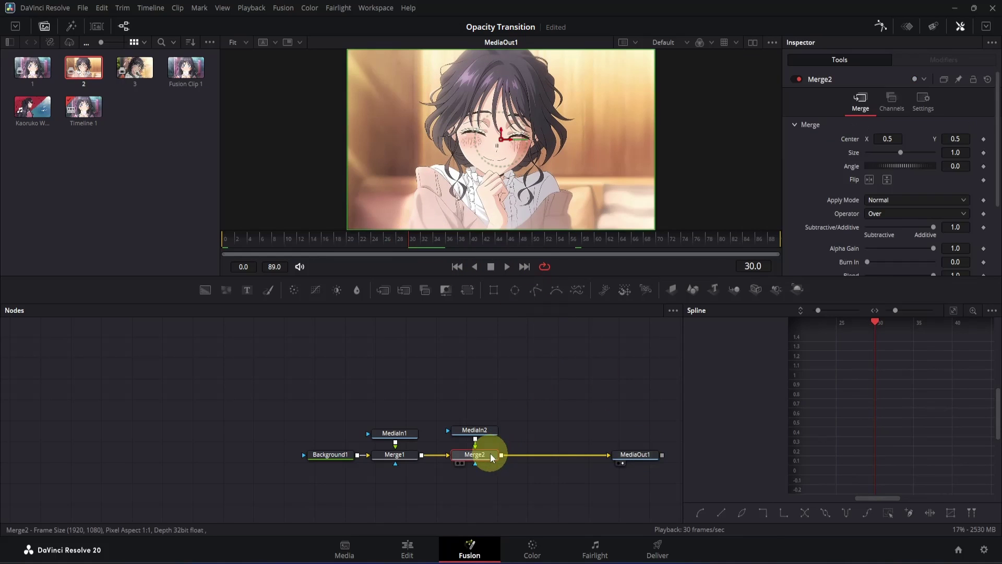
scroll(812, 253, "down", 2)
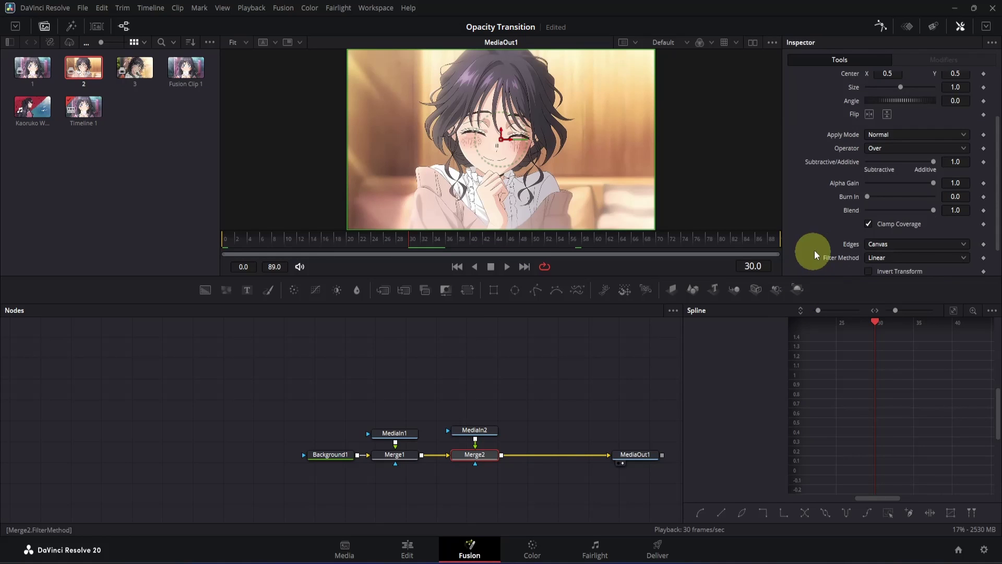
left_click(984, 210)
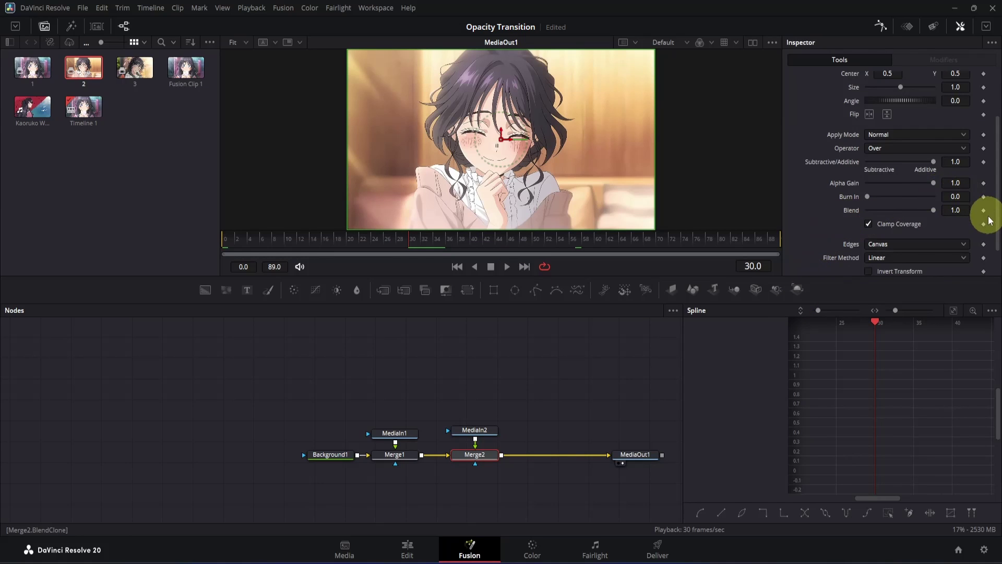
left_click_drag(929, 210, 835, 208)
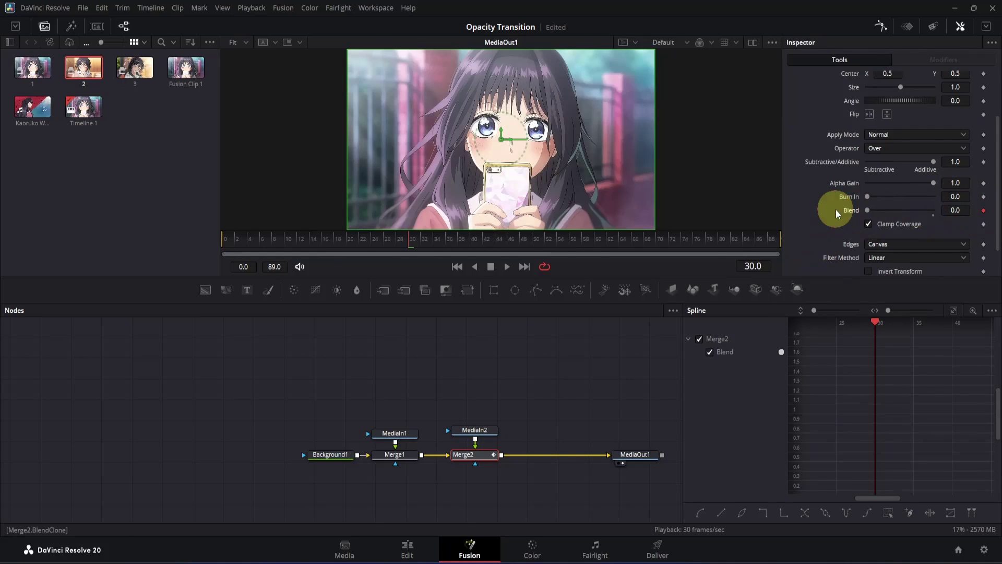
mouse_move(493, 245)
left_mouse_down()
mouse_move(452, 245)
mouse_move(475, 242)
left_mouse_up()
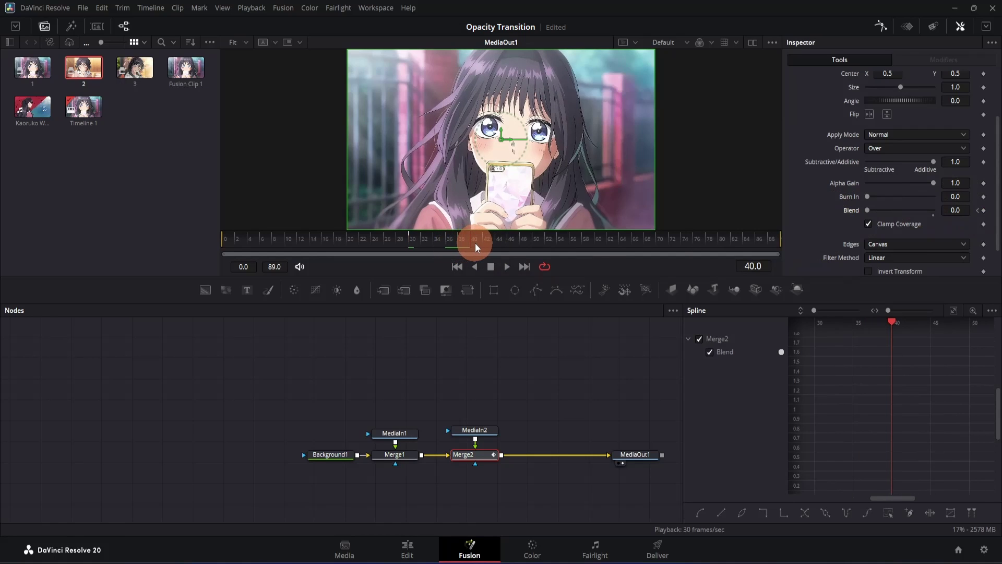
left_click_drag(869, 210, 971, 210)
- Add a Transform node after Merge2 and keyframe its Center, Size and Angle at frame 20
mouse_move(408, 238)
left_mouse_down()
mouse_move(463, 241)
mouse_move(411, 242)
left_mouse_up()
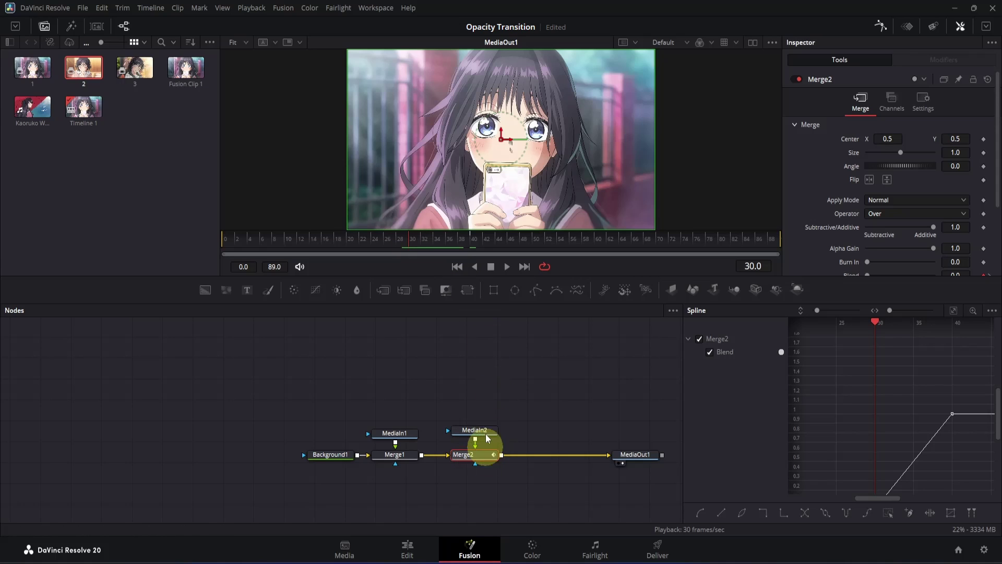
left_click(466, 292)
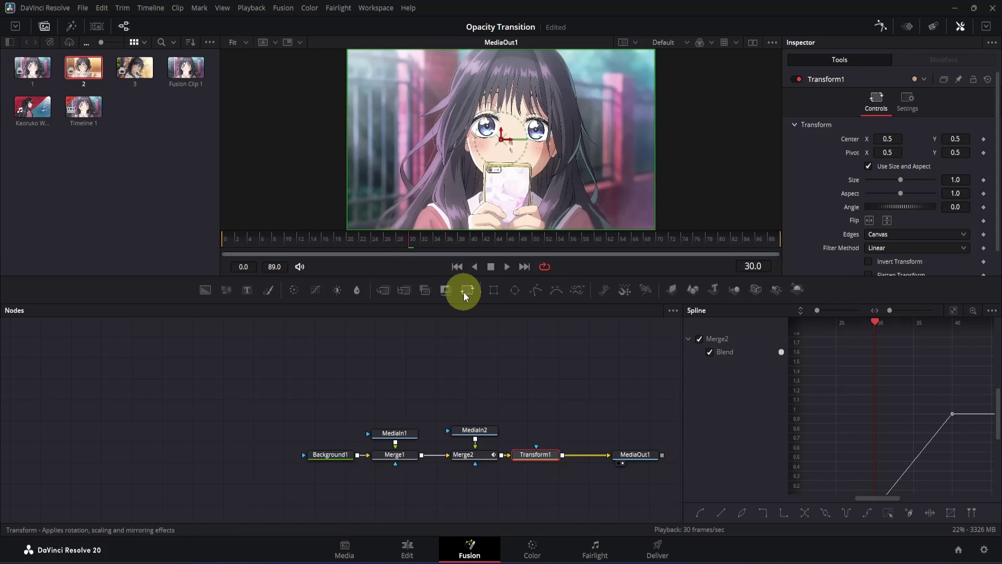
left_click_drag(411, 243, 349, 242)
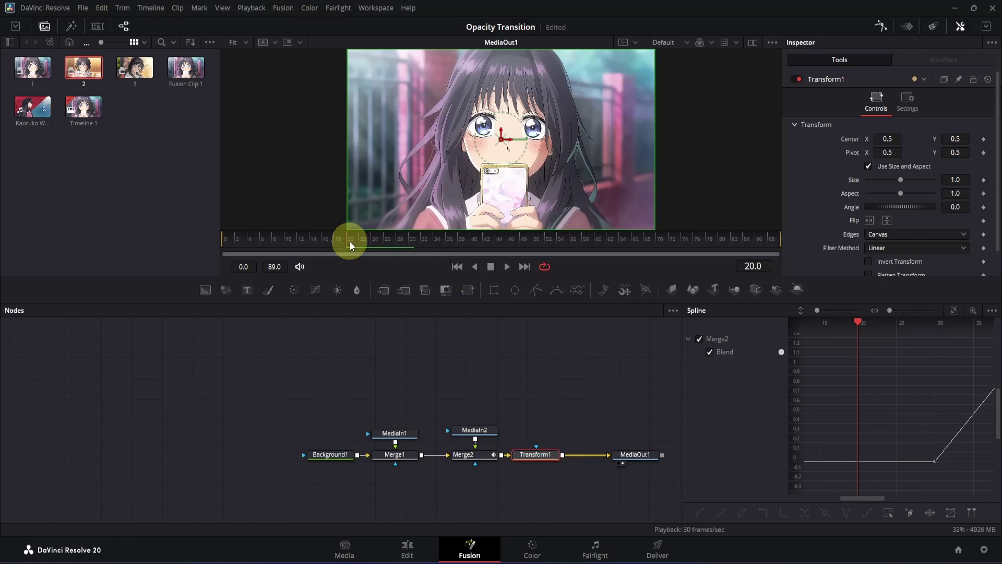
left_click(983, 138)
left_click(984, 181)
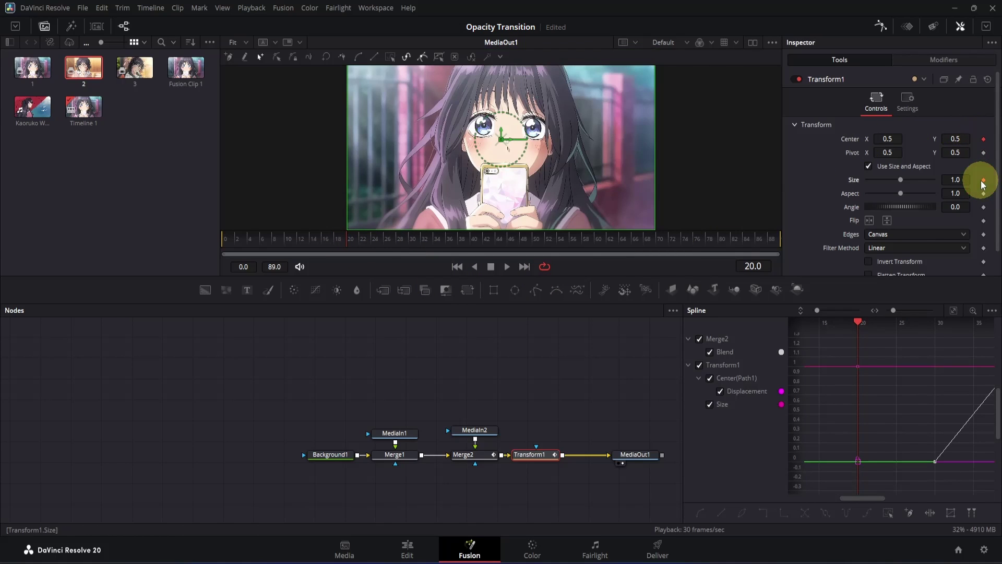
left_click(984, 208)
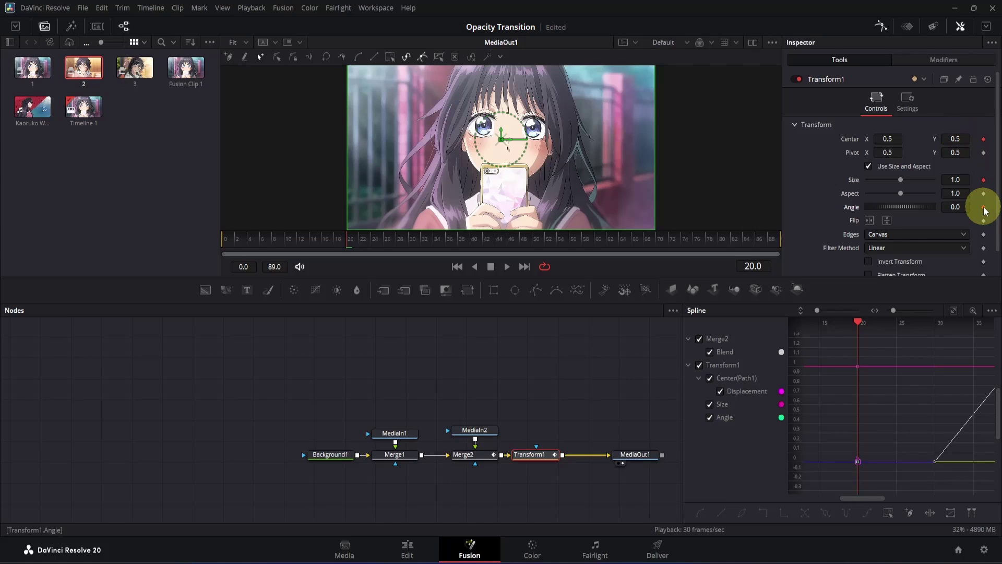
- Add keyframes for Transform1's Center, Size and Angle at frame 50, keeping their default values
left_click_drag(523, 246, 537, 246)
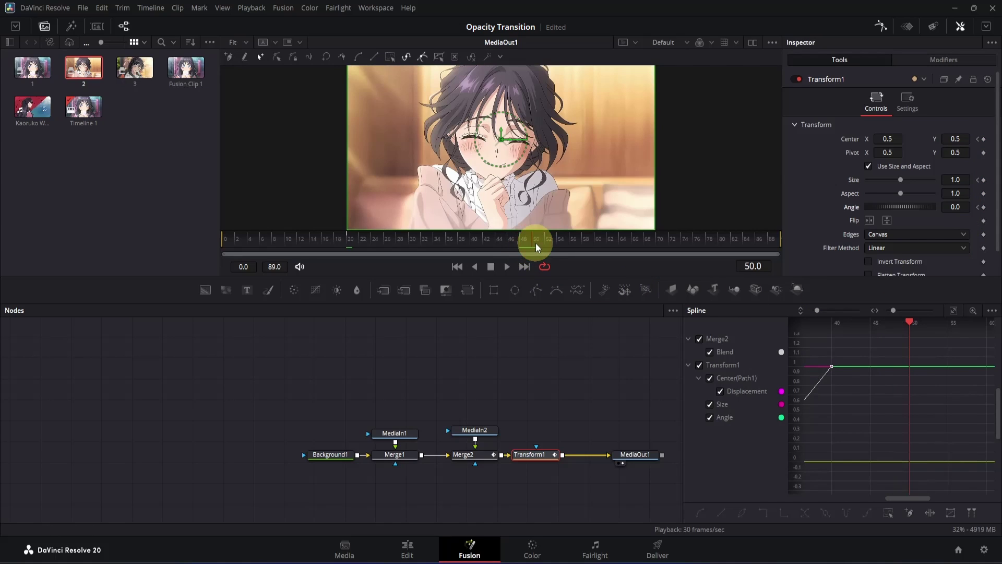
left_click(985, 140)
left_click(983, 180)
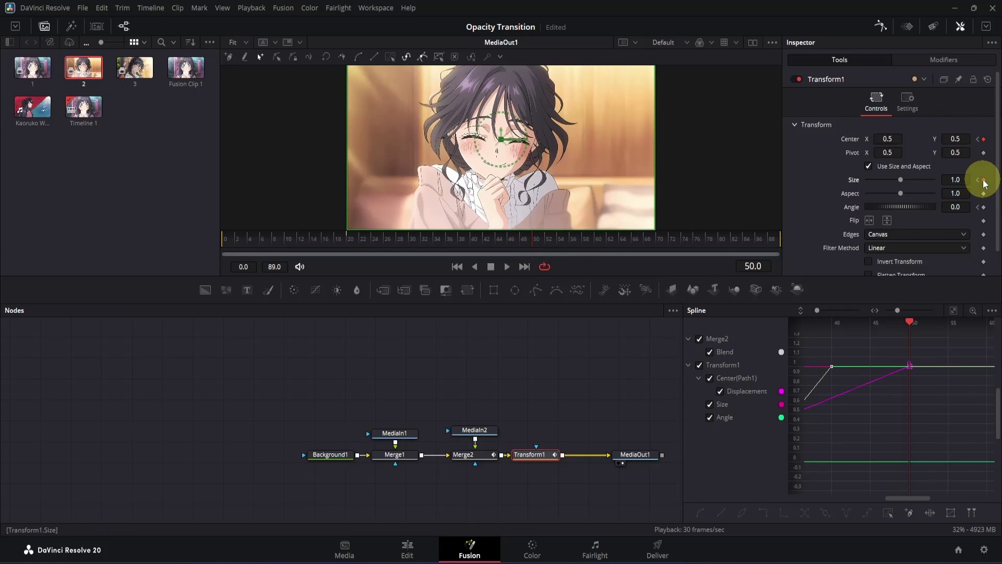
left_click(982, 208)
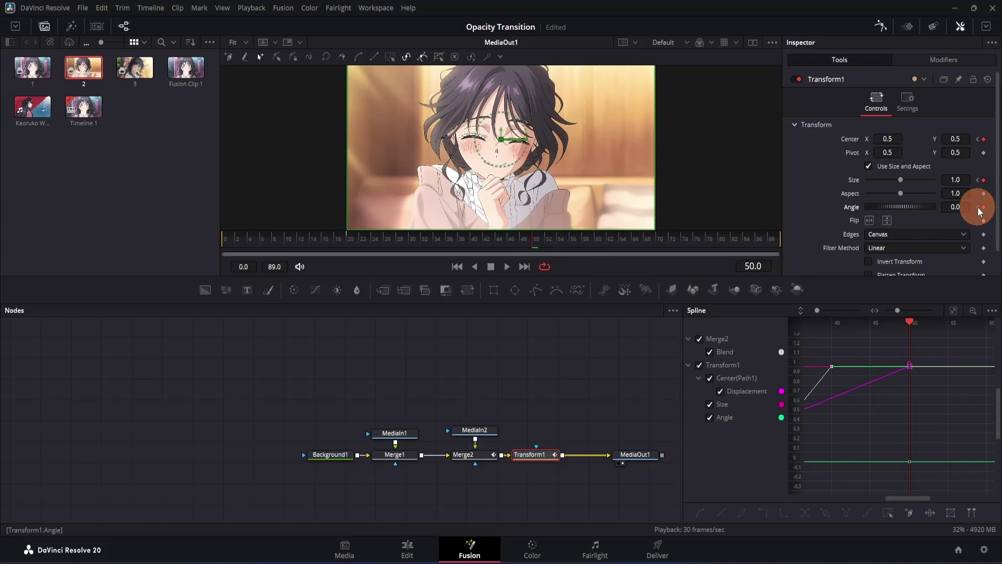
- At the frame 20 keyframe, set Transform1's Size to 1.2 and Angle to 30
left_click(978, 208)
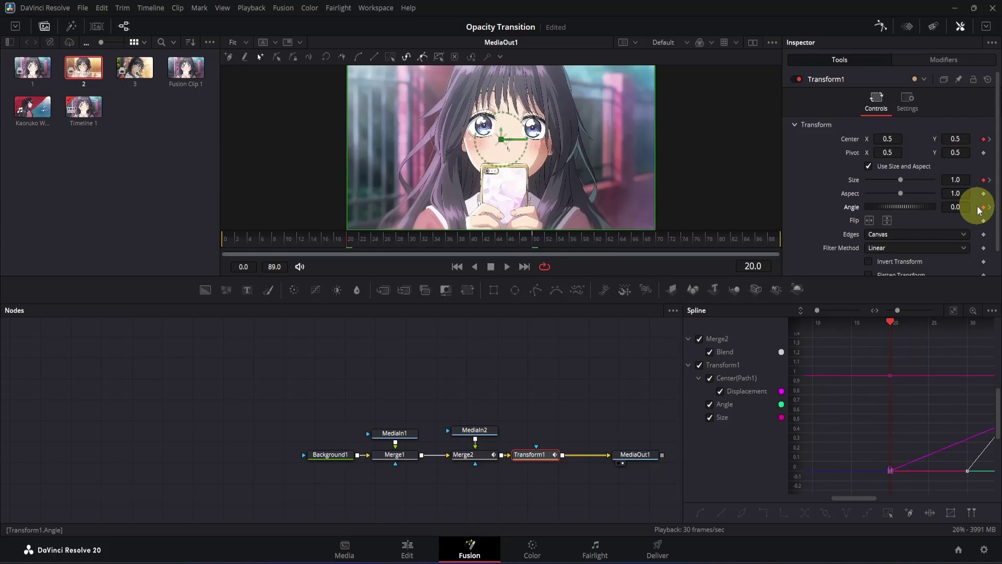
left_click(965, 180)
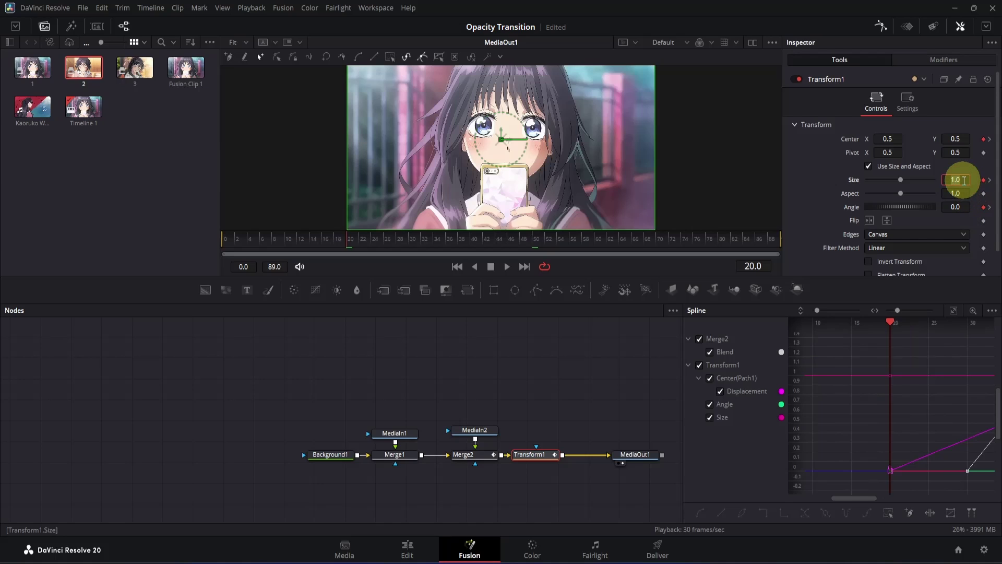
type("1.2")
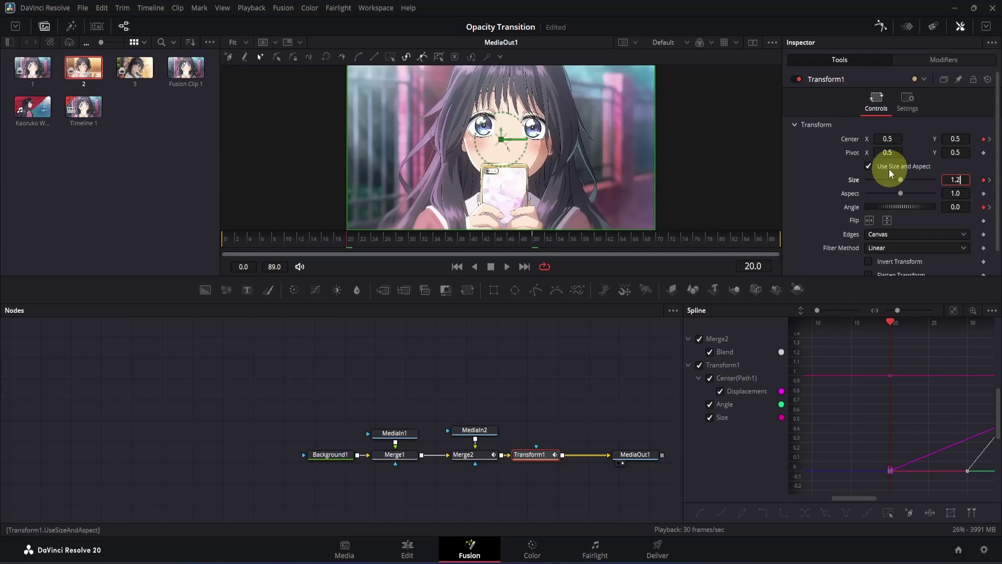
key("Return")
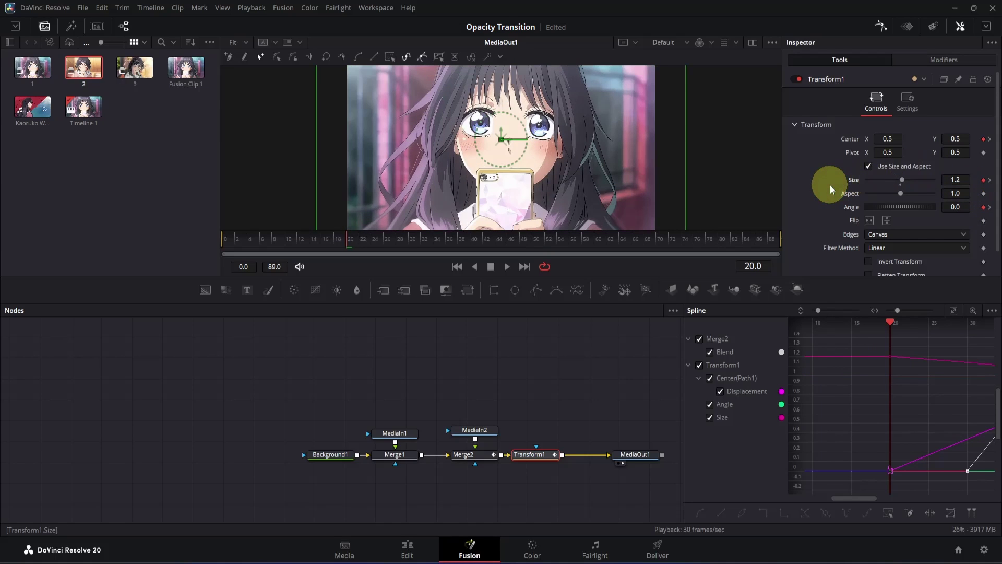
left_click(959, 207)
type("30")
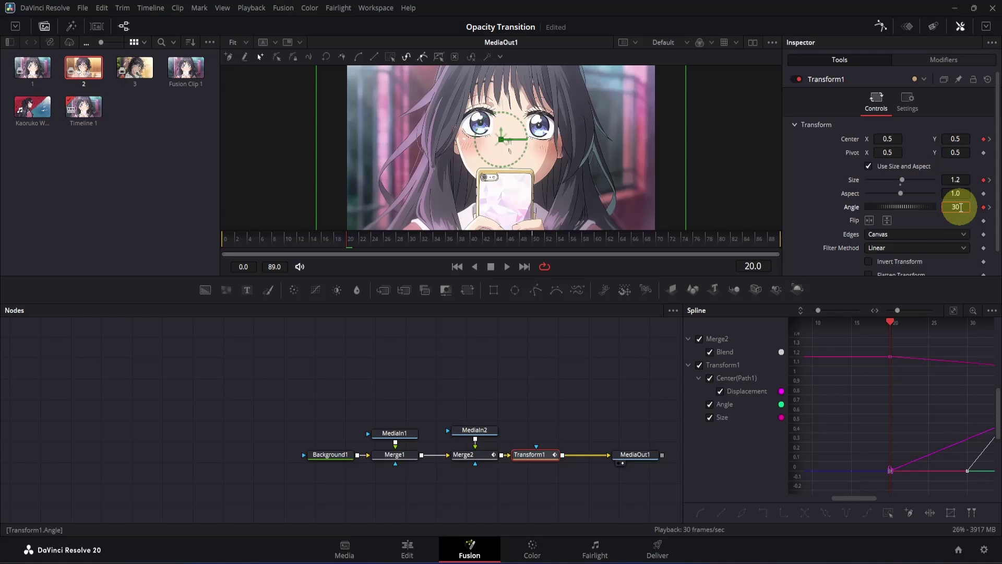
key("Return")
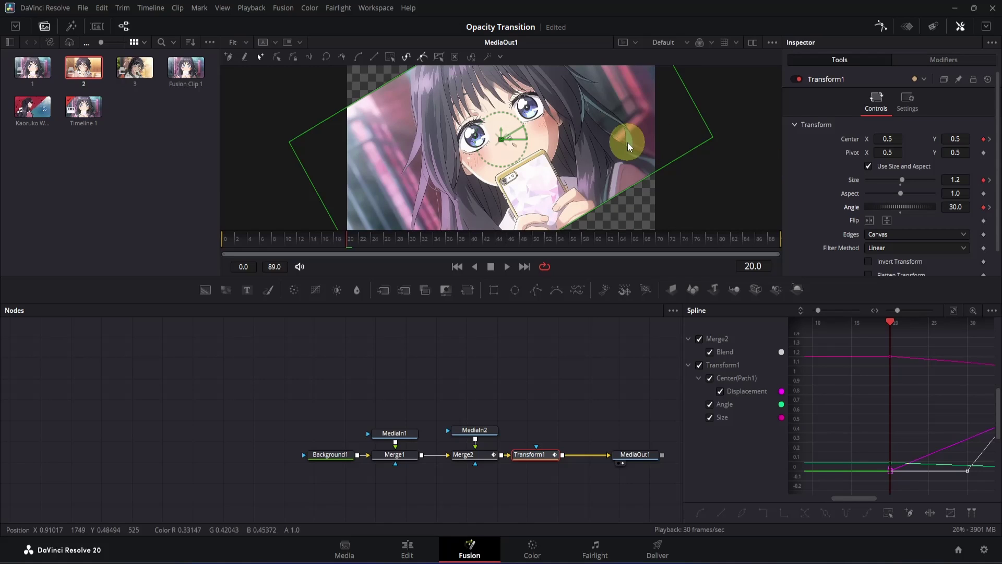
- Move Transform1's center at frame 20 down and slightly right, to about X 0.57, Y 0.25
scroll(628, 142, "down", 1)
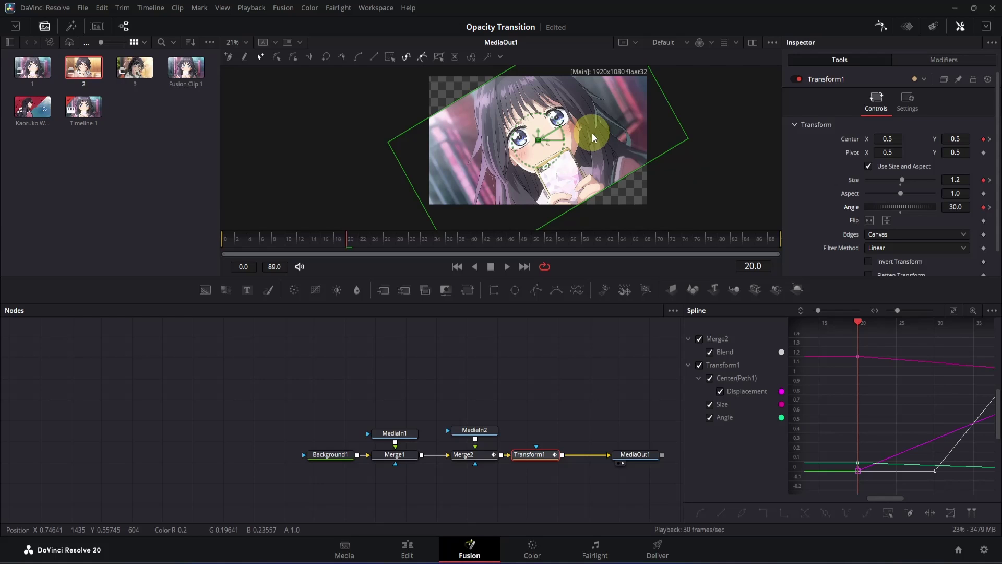
left_click(538, 139)
left_click_drag(539, 139, 554, 173)
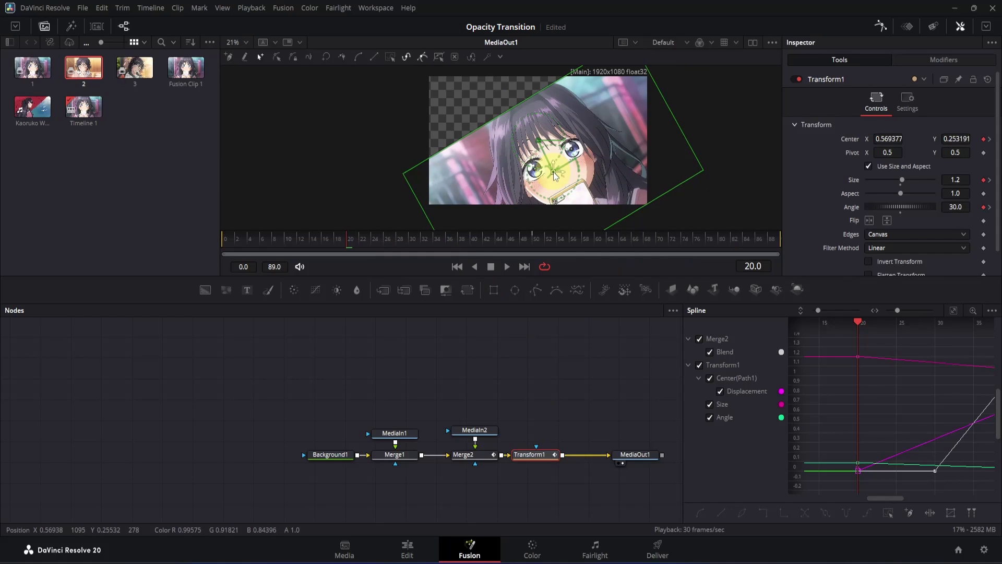
- Set Merge1's Edges option to Mirror
left_click(394, 454)
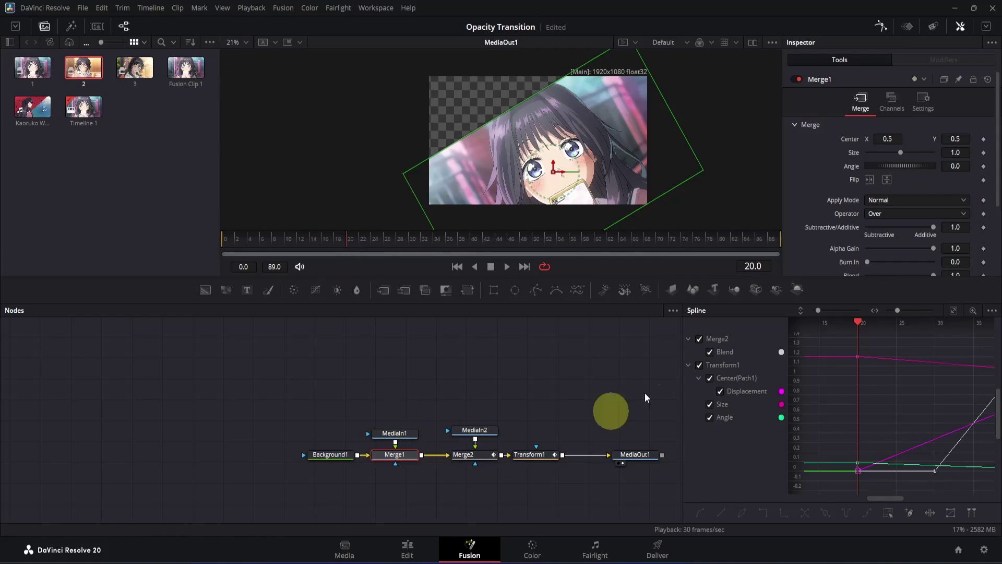
scroll(791, 218, "down", 3)
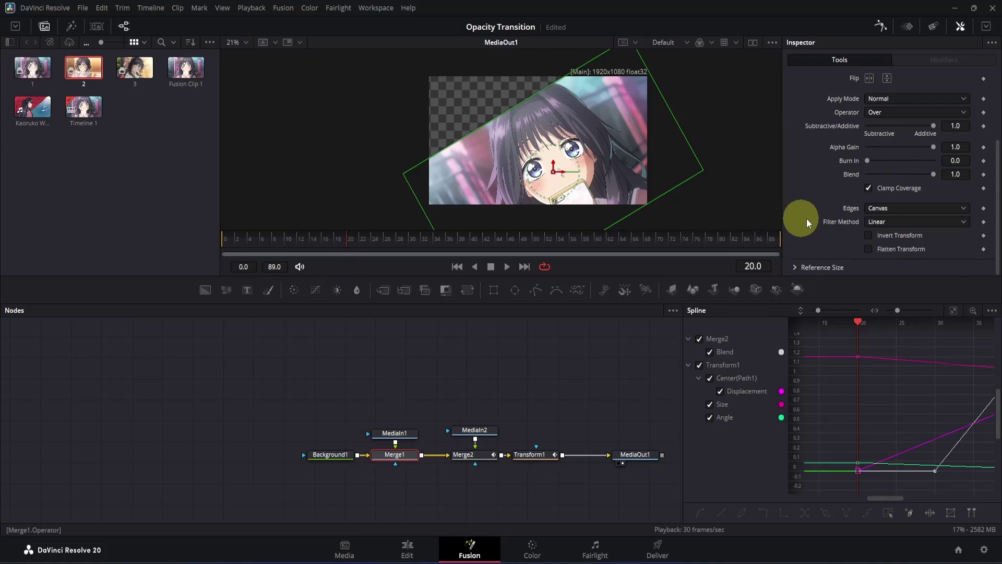
left_click(879, 208)
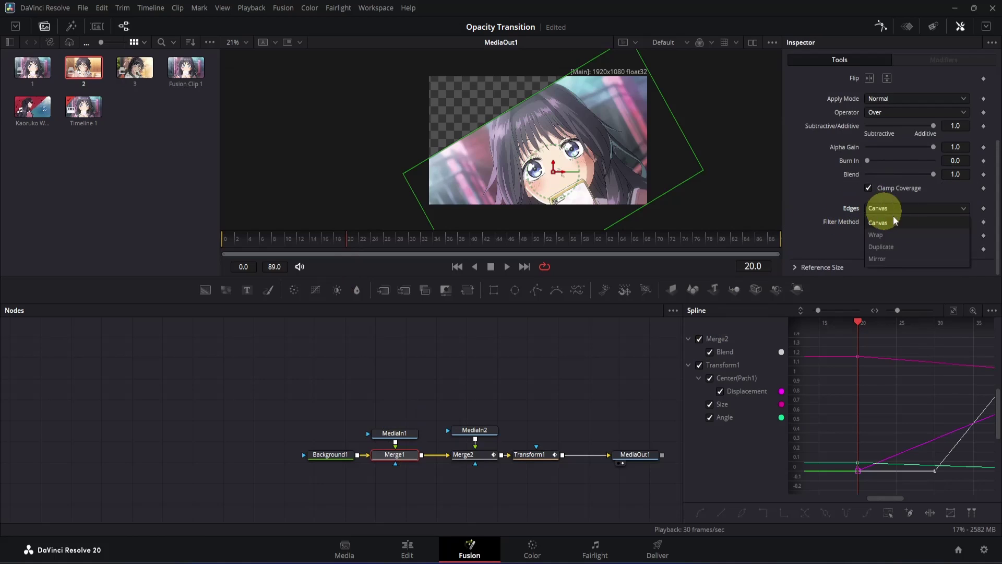
left_click(886, 256)
scroll(887, 253, "up", 3)
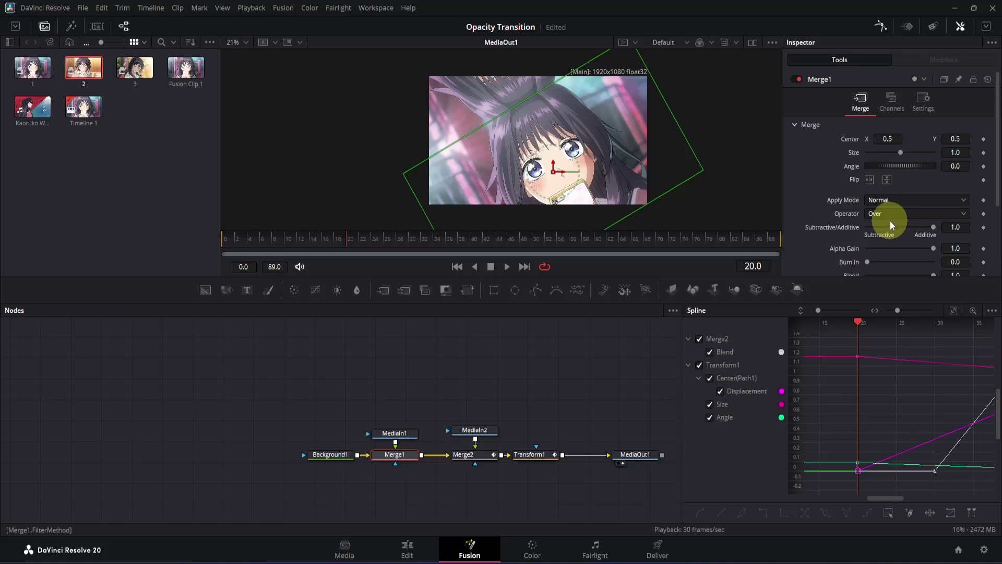
- Set Merge1's Angle to -30 and move its center up and slightly left, to about X 0.48, Y 0.66
left_click(969, 167)
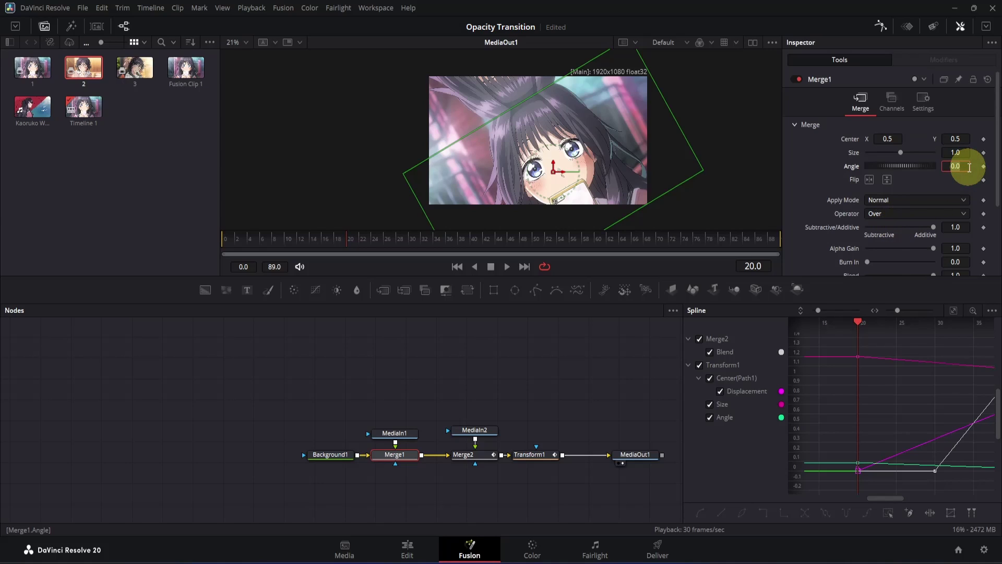
type("-30")
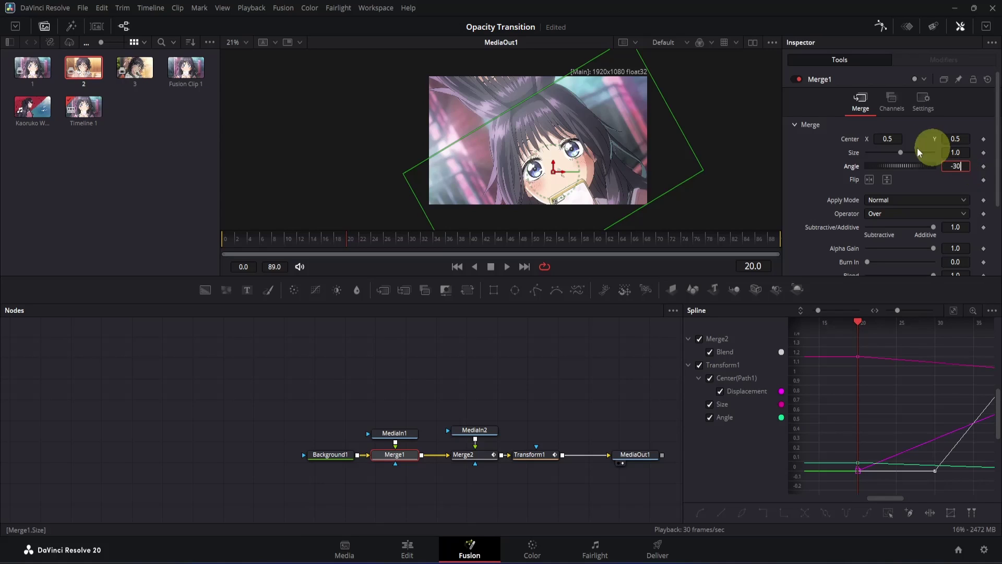
key("Return")
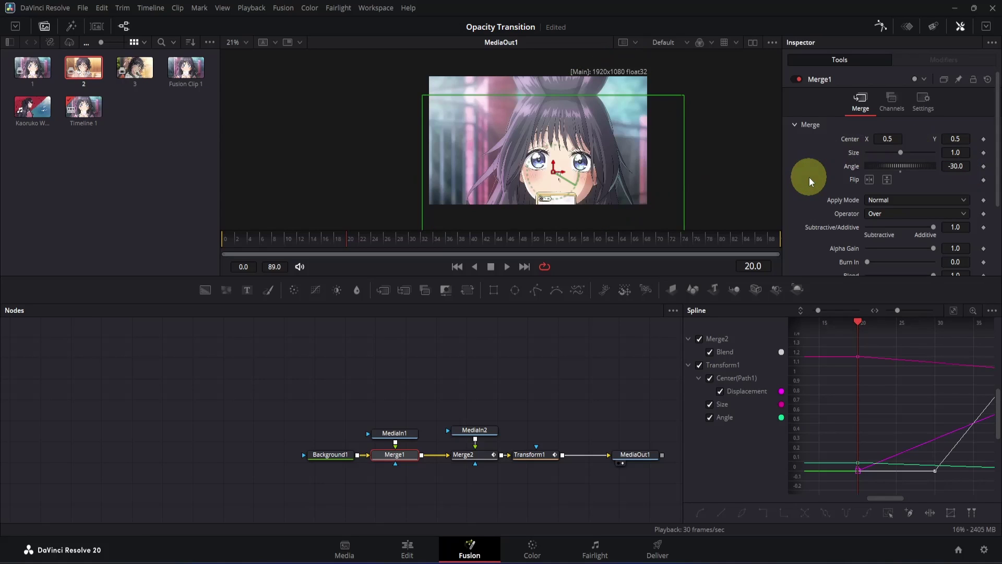
left_click(556, 175)
left_click_drag(556, 174, 540, 156)
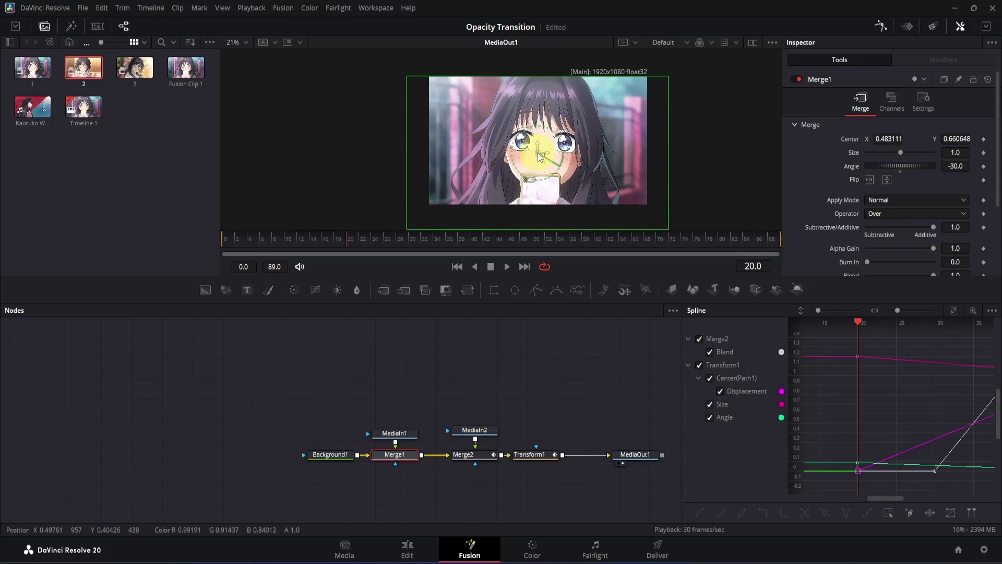
- Set the render end frame to 54 and preview the transition from frame 0
left_click_drag(342, 239, 203, 245)
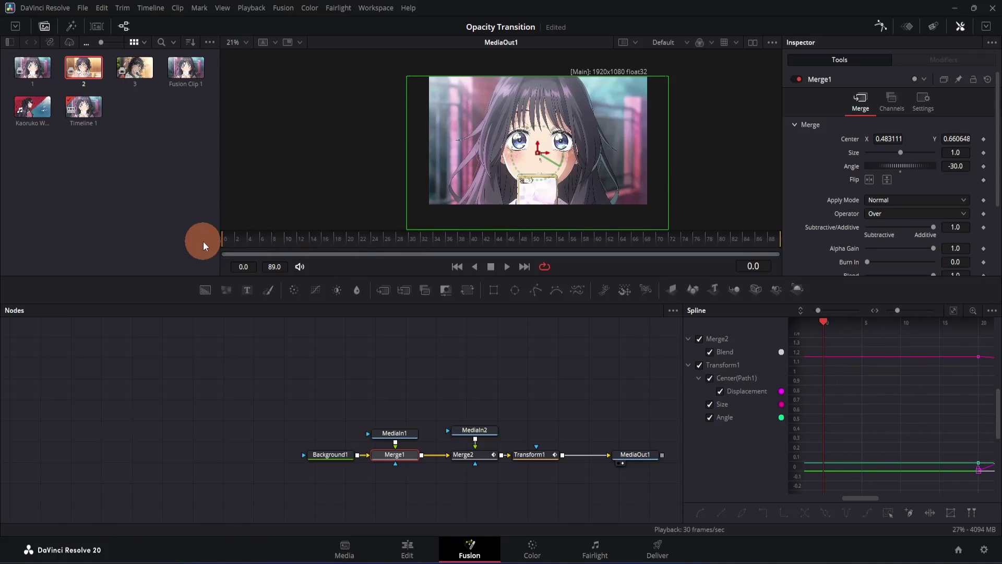
mouse_move(280, 265)
left_mouse_down()
mouse_move(261, 269)
mouse_move(278, 264)
left_mouse_up()
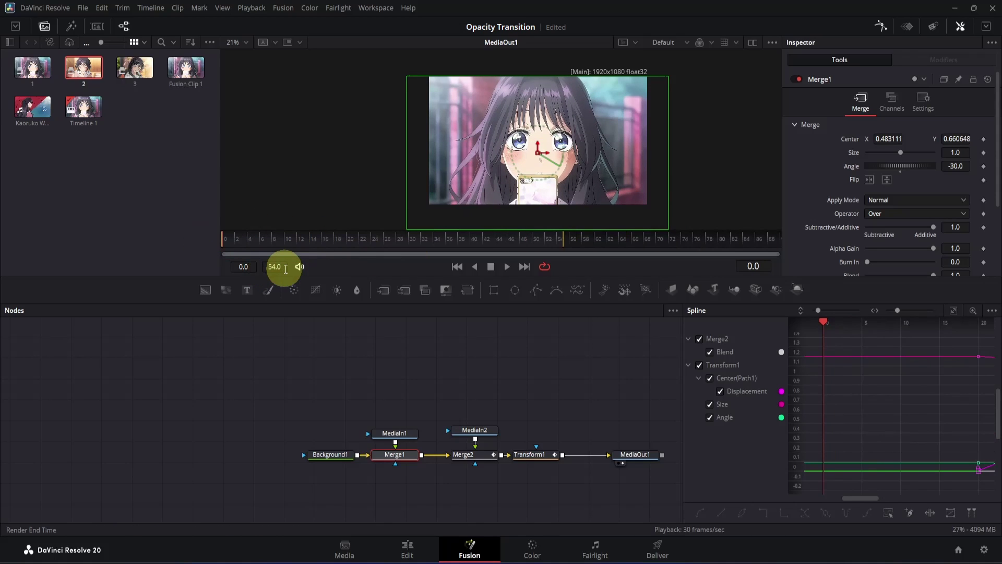
left_click(487, 341)
key("space")
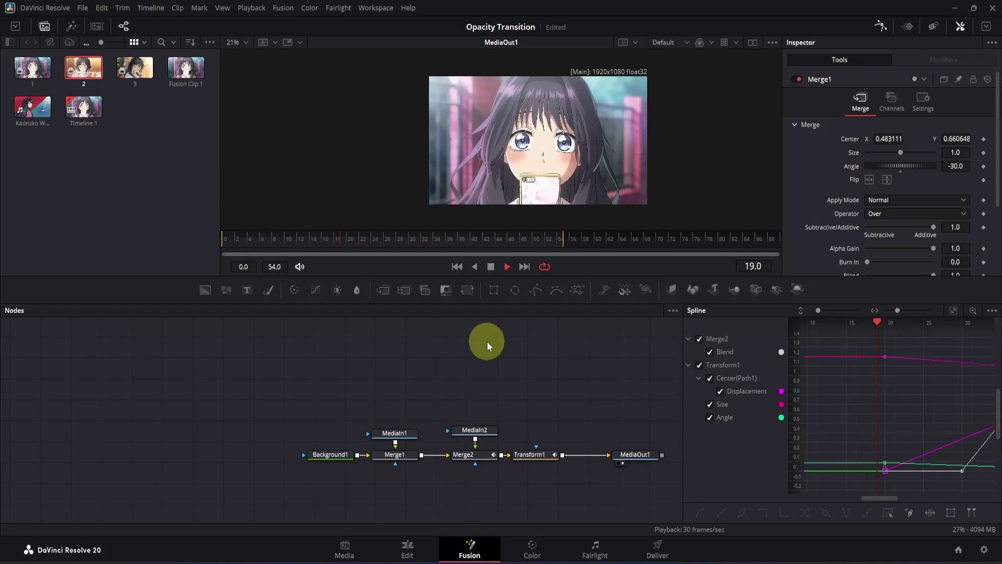
key("space")
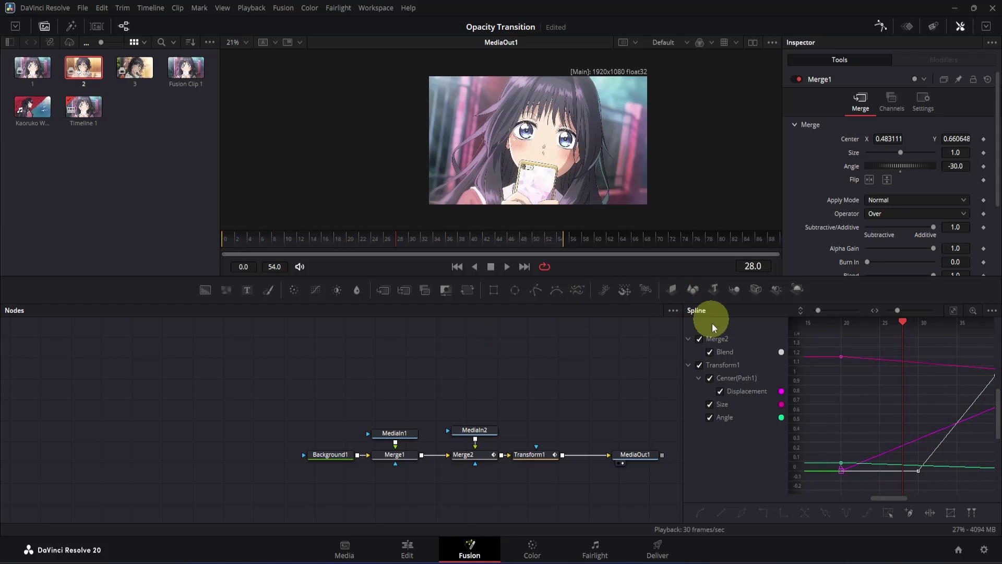
- Hide Merge2's curve in the spline editor, fit the remaining curves, and smooth all of Transform1's keyframes
left_click(700, 338)
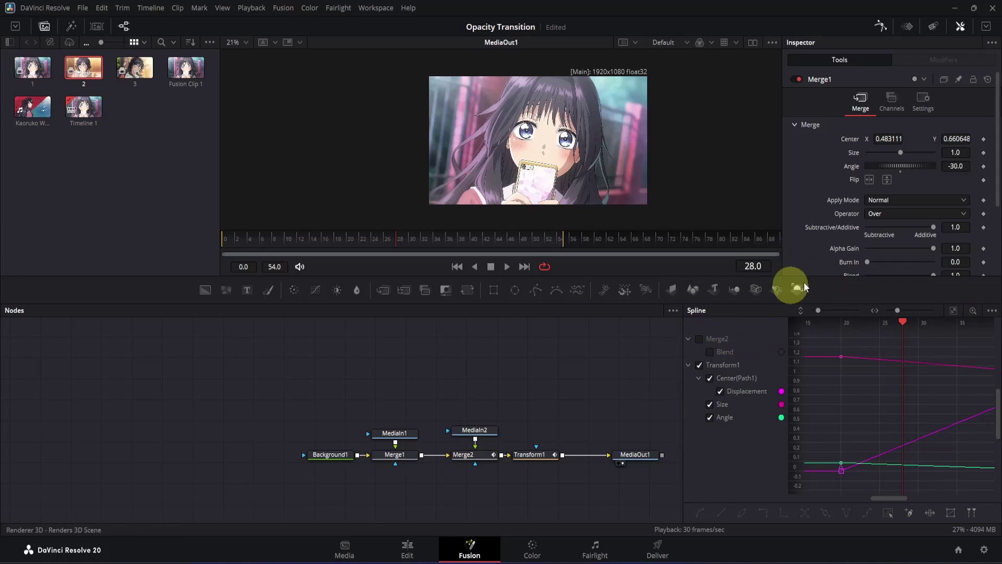
left_click(954, 306)
left_click_drag(988, 339, 787, 498)
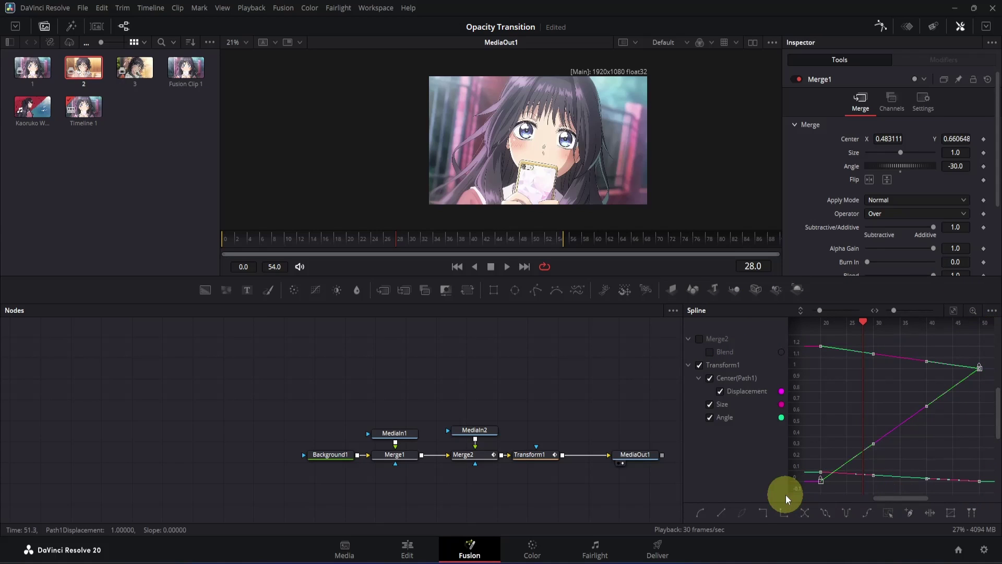
key("s")
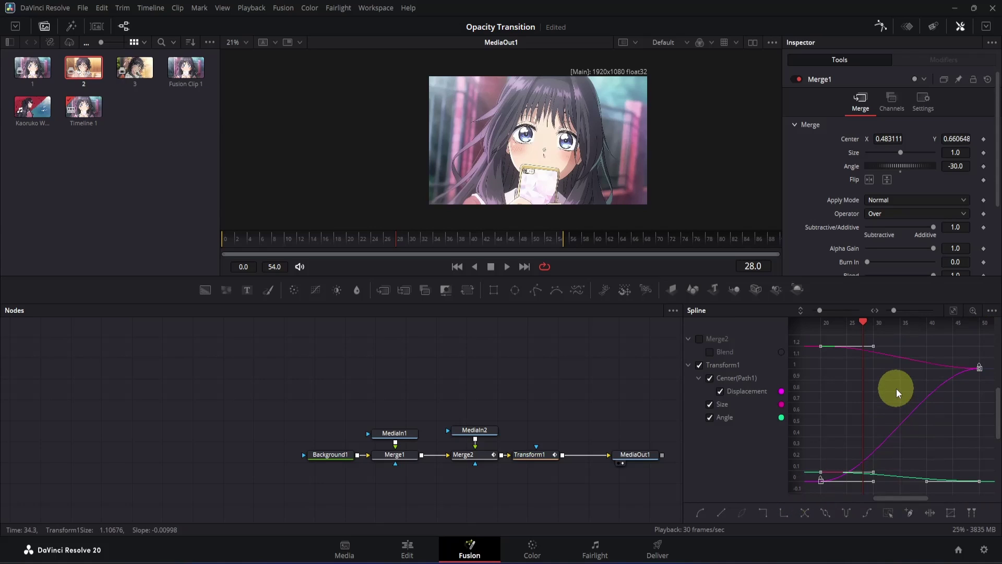
- Lock ease in and ease out together for Transform1's selected keyframes and raise the easing to 71
key("t")
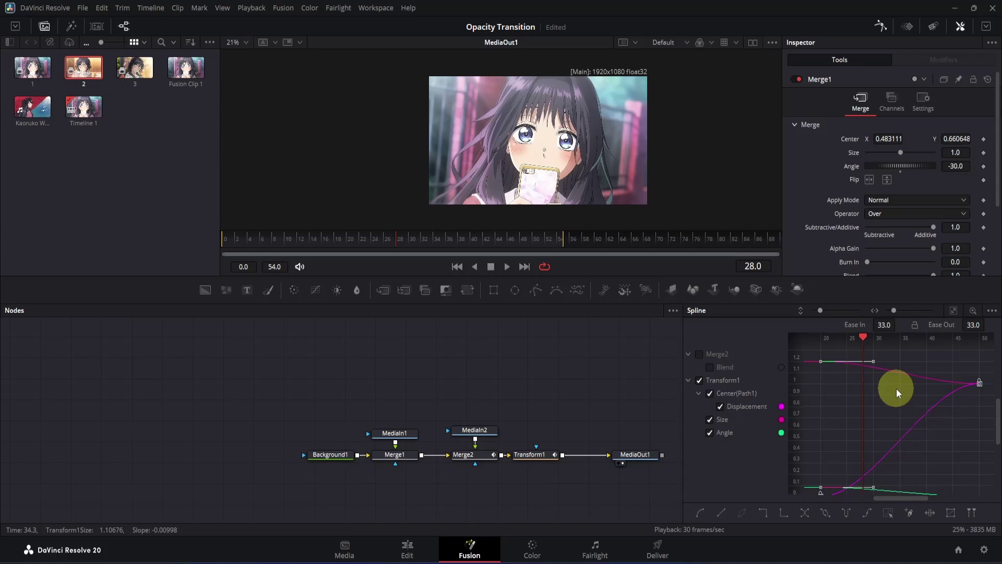
left_click(915, 325)
left_click(879, 325)
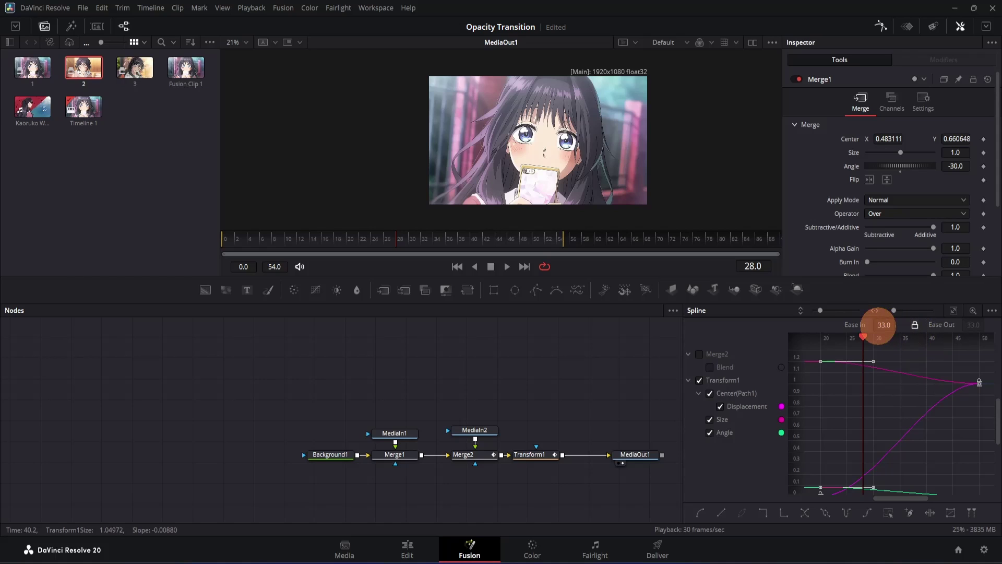
left_click_drag(879, 325, 984, 325)
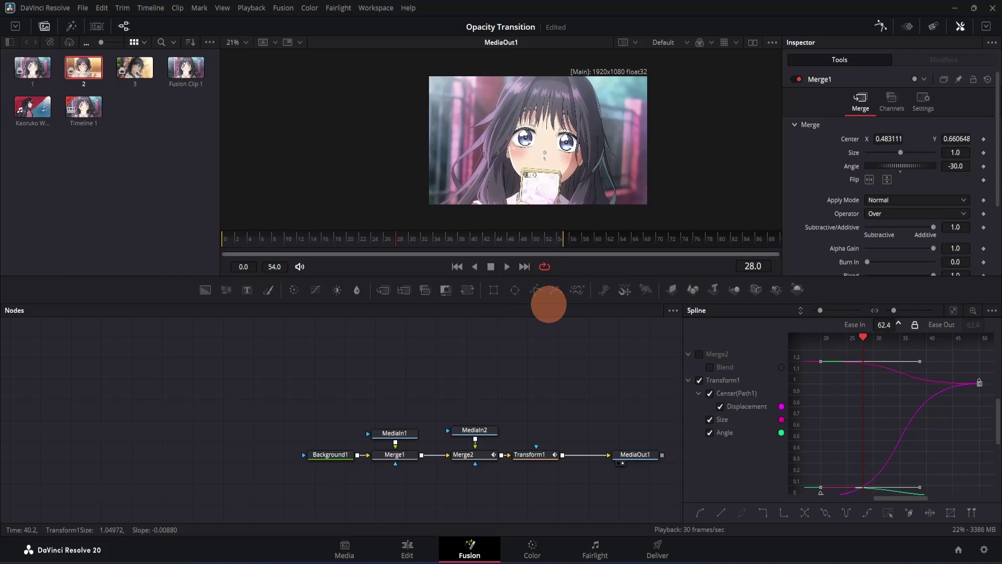
- Play back the eased transition from the start, stop at frame 40, and inspect Merge2's Edges setting
left_click_drag(541, 307, 198, 249)
key("space")
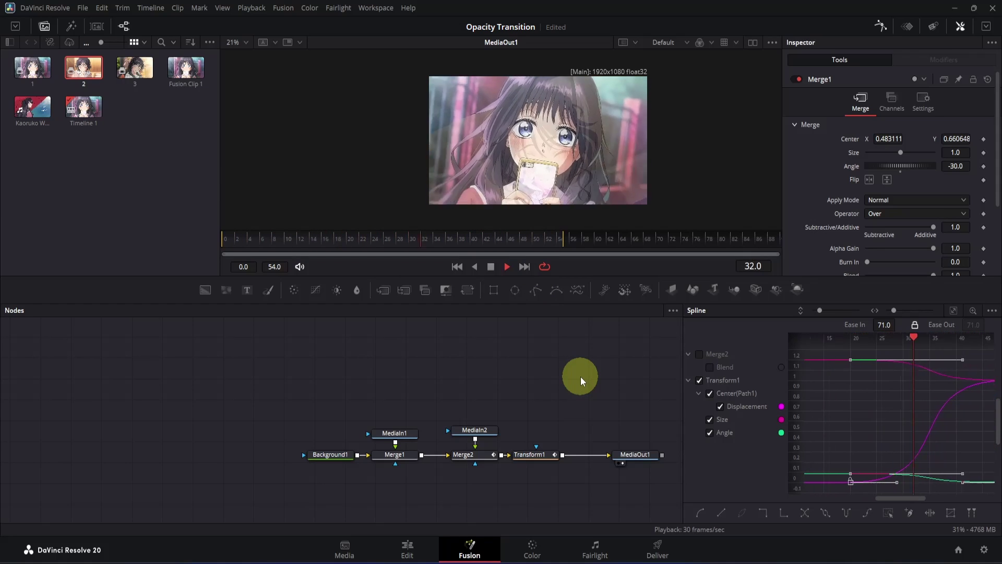
key("space")
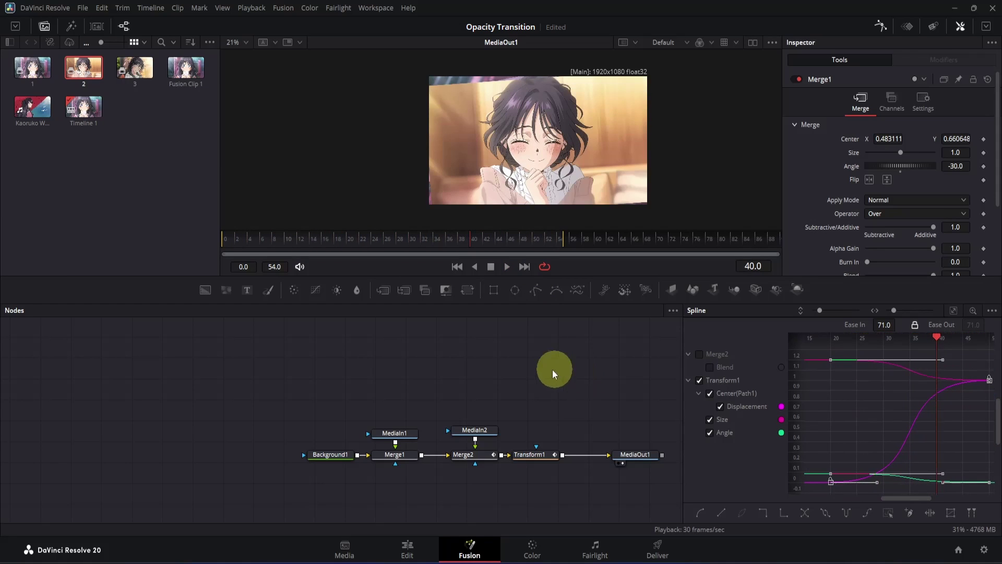
left_click(478, 449)
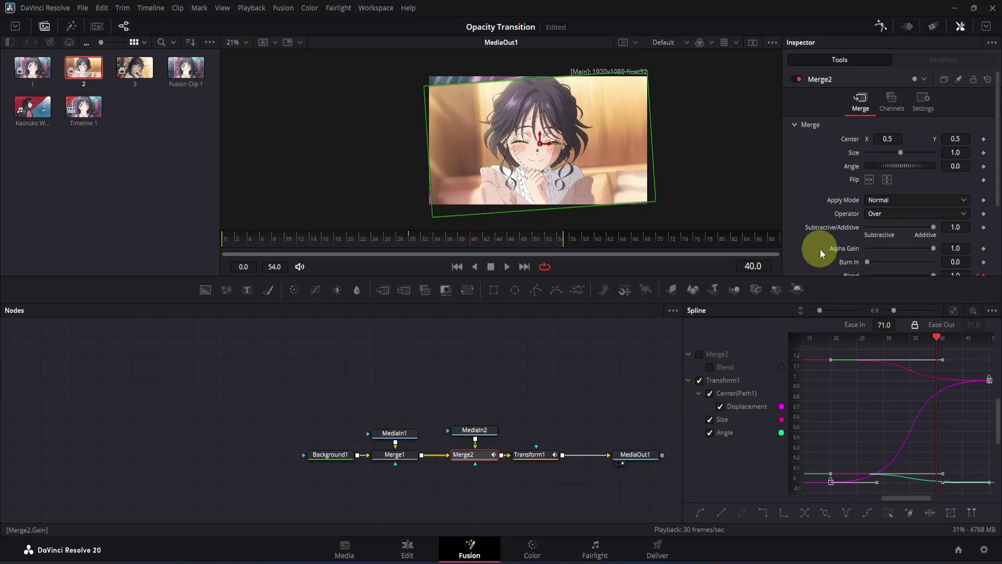
scroll(820, 249, "down", 3)
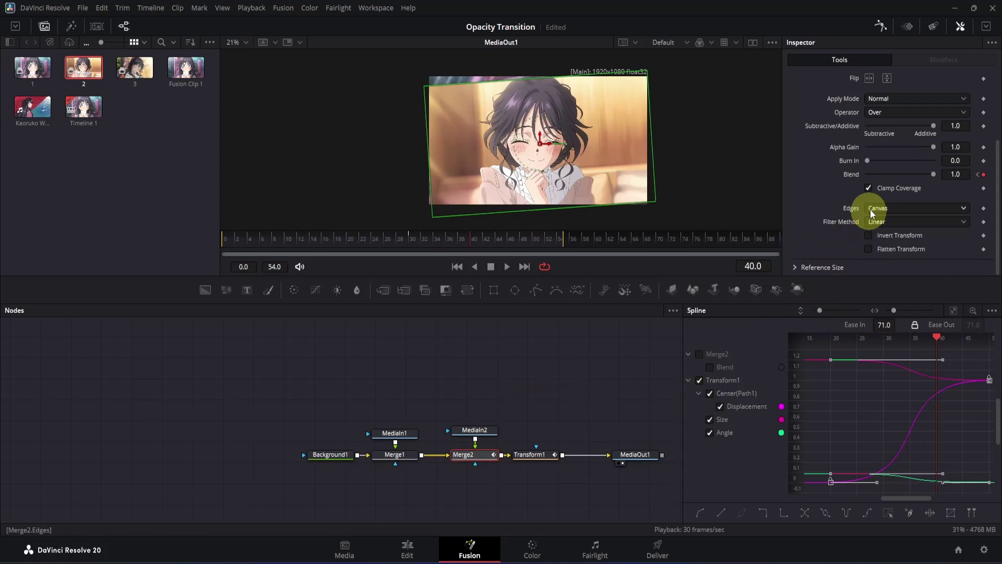
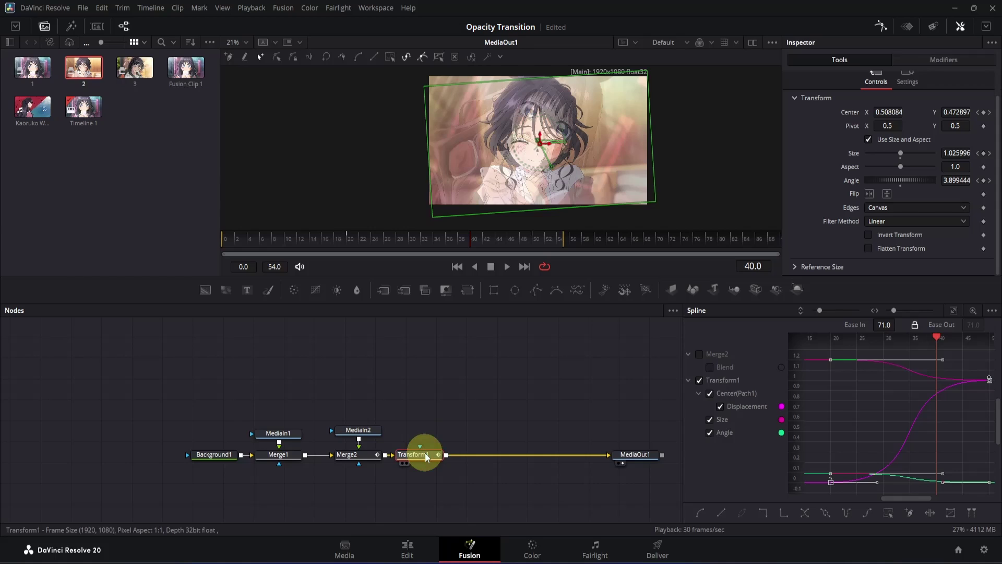
- Merge a new black Background over Transform1's output, placing Merge3 in line before MediaOut1 and Background2 above it
left_click(209, 294)
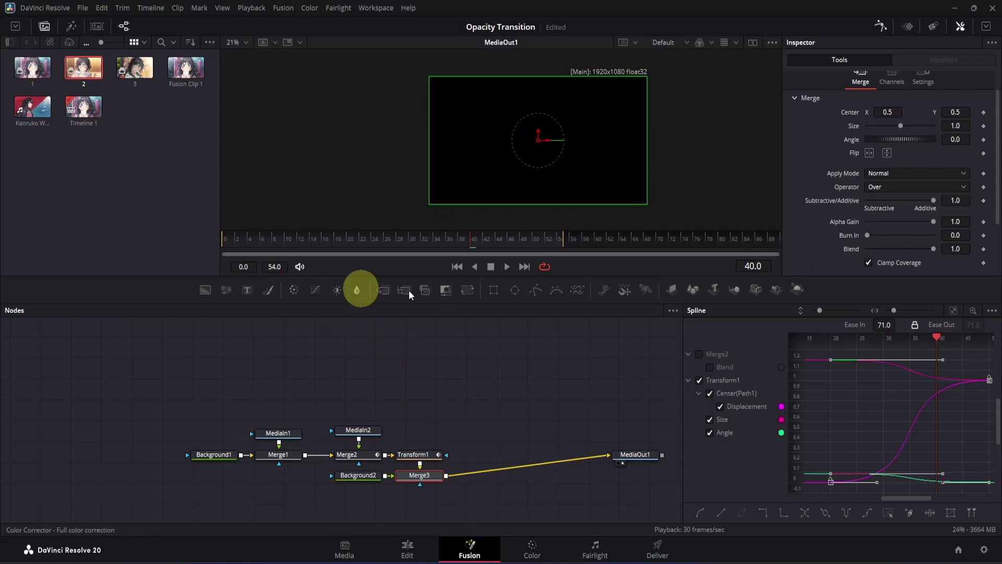
left_click_drag(486, 473, 519, 455)
left_click_drag(369, 474, 519, 415)
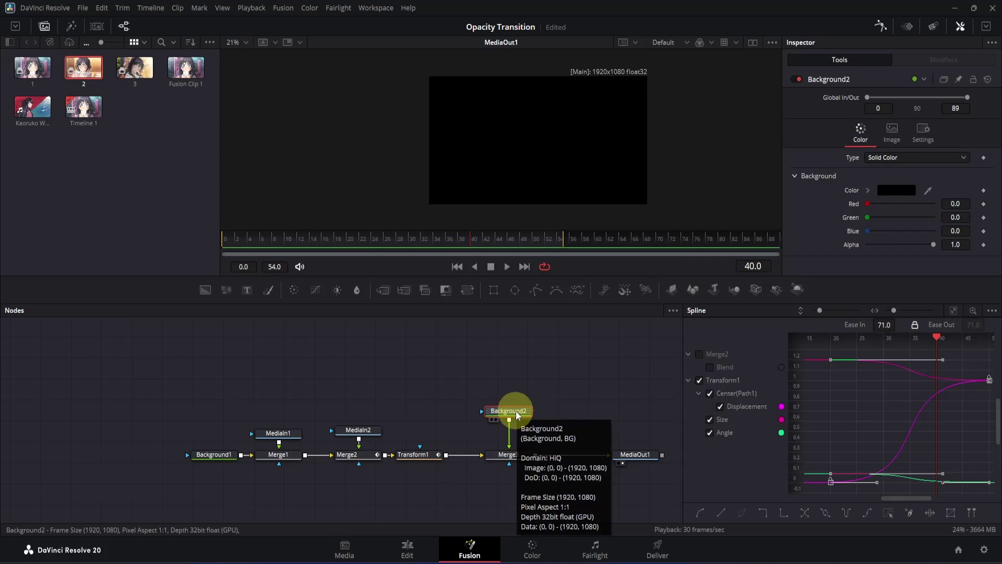
- Add an inverted Rectangle mask to Background2 and resize it to about 1.59 wide and 0.82 high
left_click(493, 289)
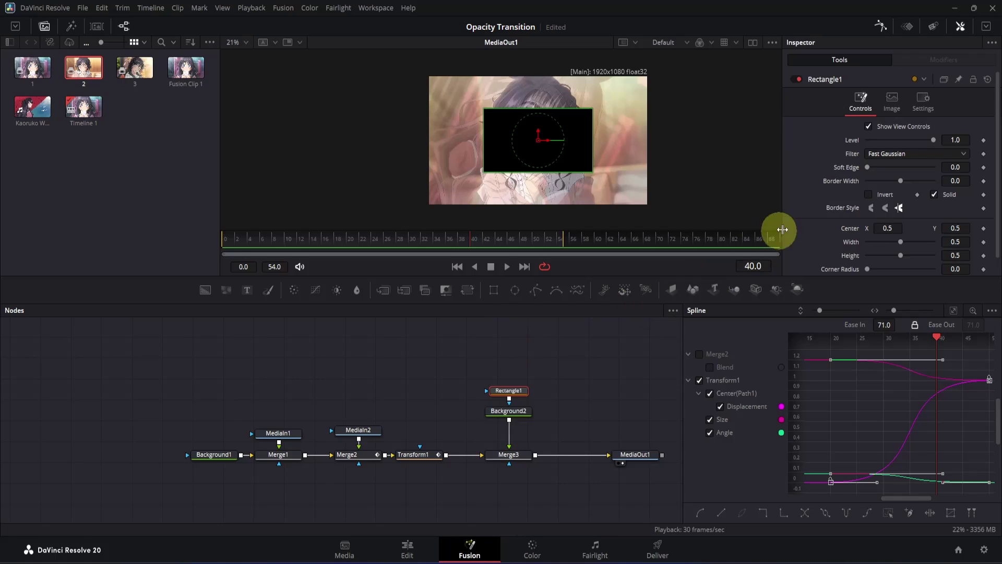
left_click(869, 194)
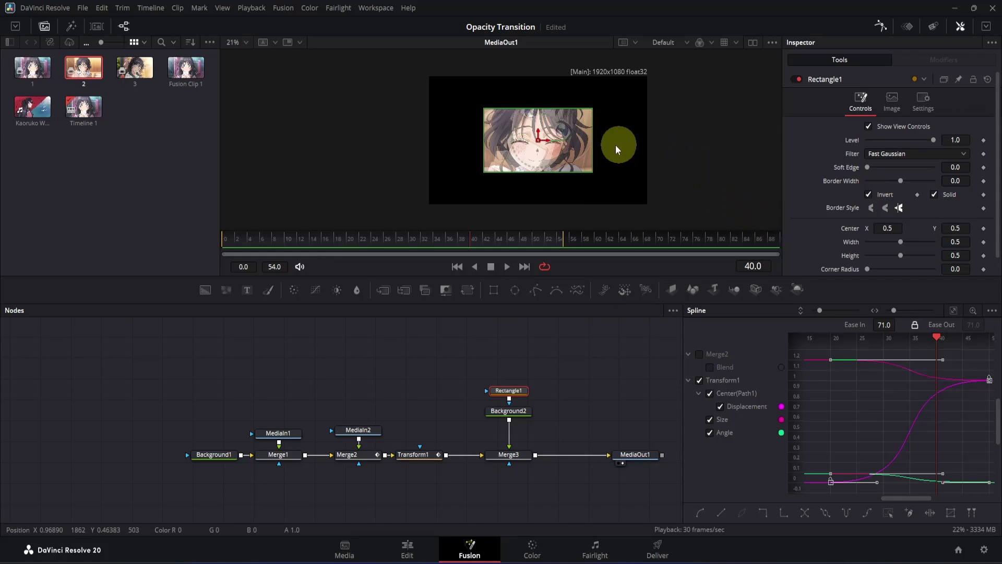
left_click_drag(593, 152, 712, 161)
left_click_drag(652, 109, 646, 89)
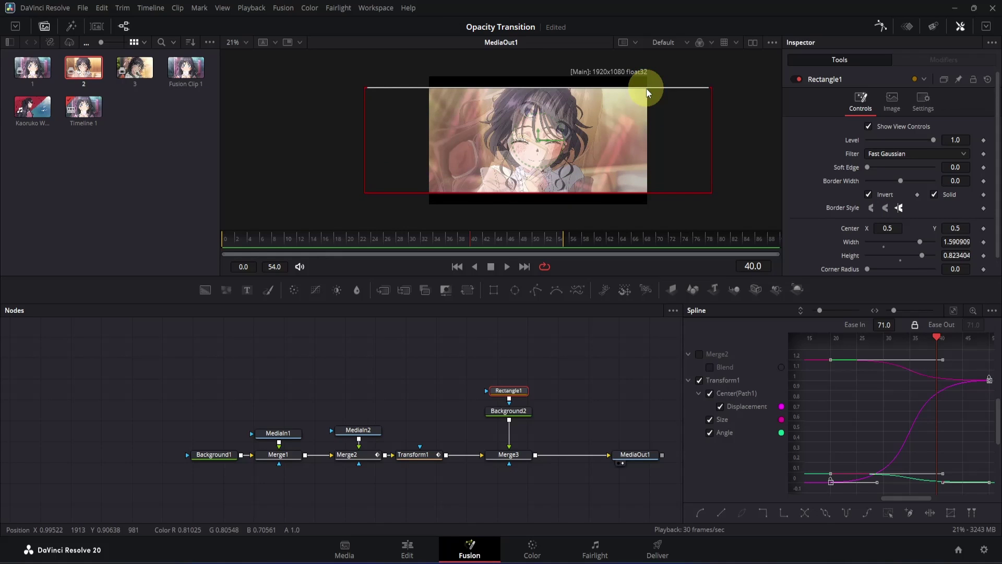
- Keyframe Rectangle1's Height at frame 20 and enlarge it to about 1.27, beyond the frame's upper and lower edges
left_click(420, 455)
left_click_drag(371, 239, 352, 237)
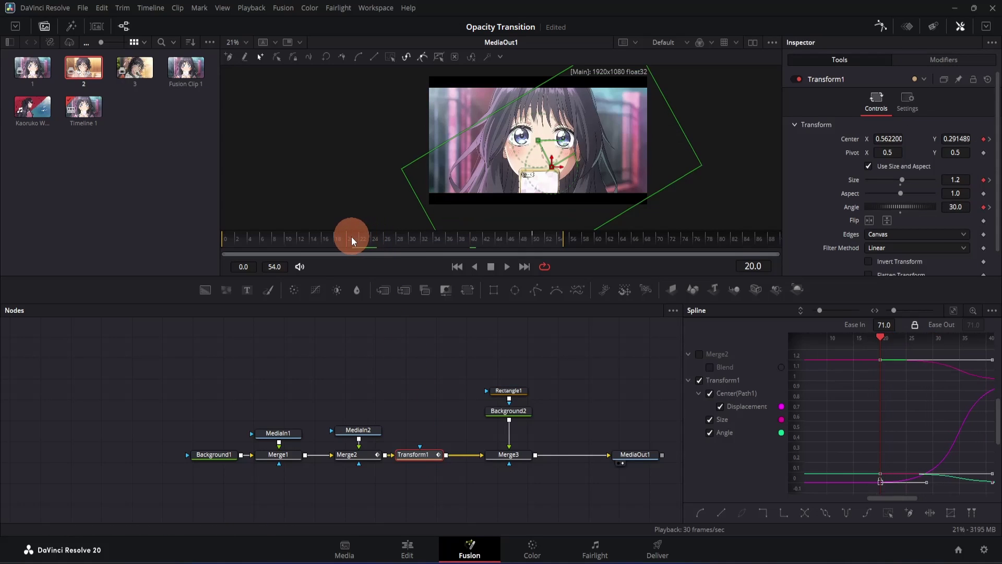
left_click(509, 391)
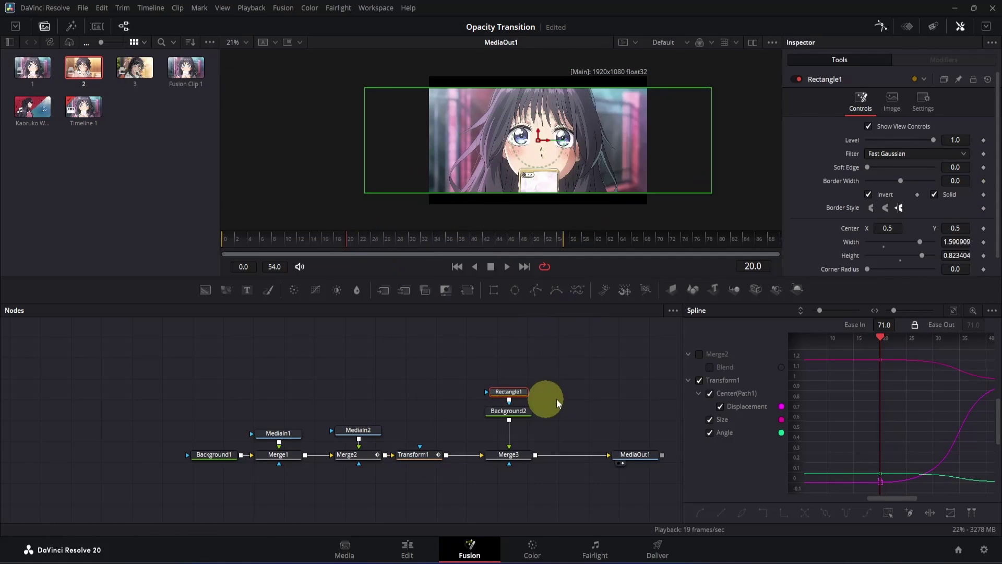
left_click(984, 256)
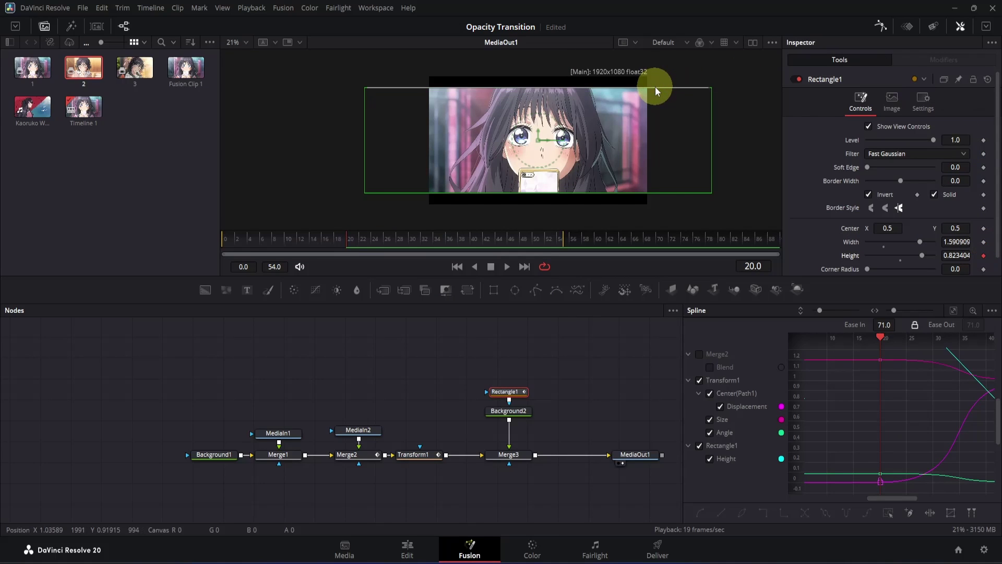
left_click_drag(656, 87, 657, 58)
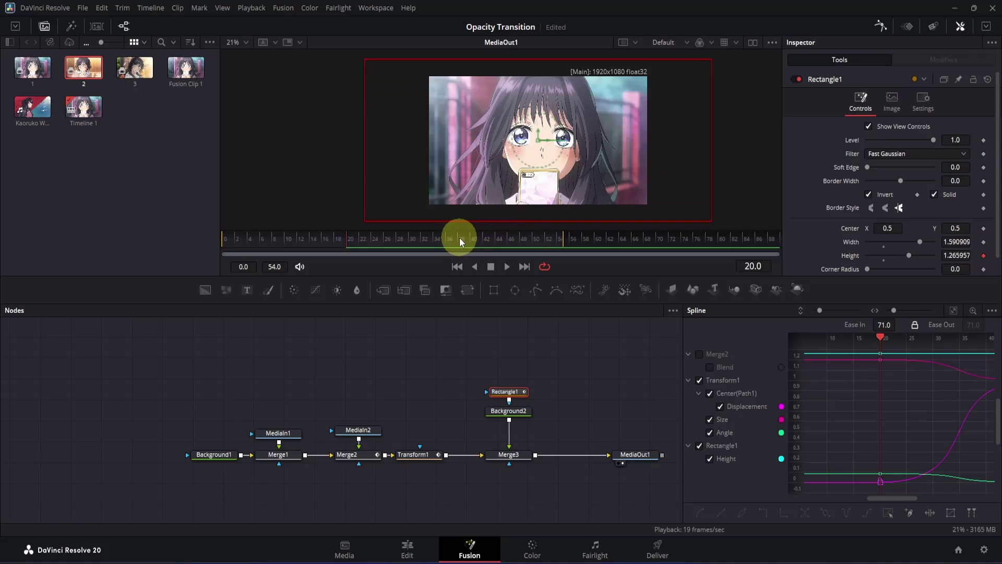
- Add a Height keyframe to Rectangle1 at frame 50 with the same height, and move the playhead to frame 35
left_click_drag(461, 241, 535, 244)
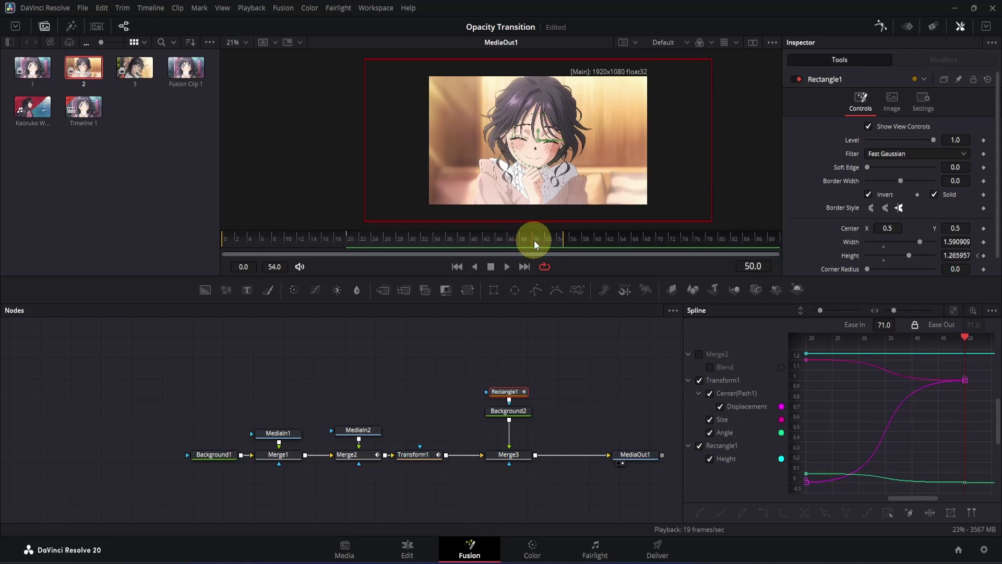
left_click(984, 256)
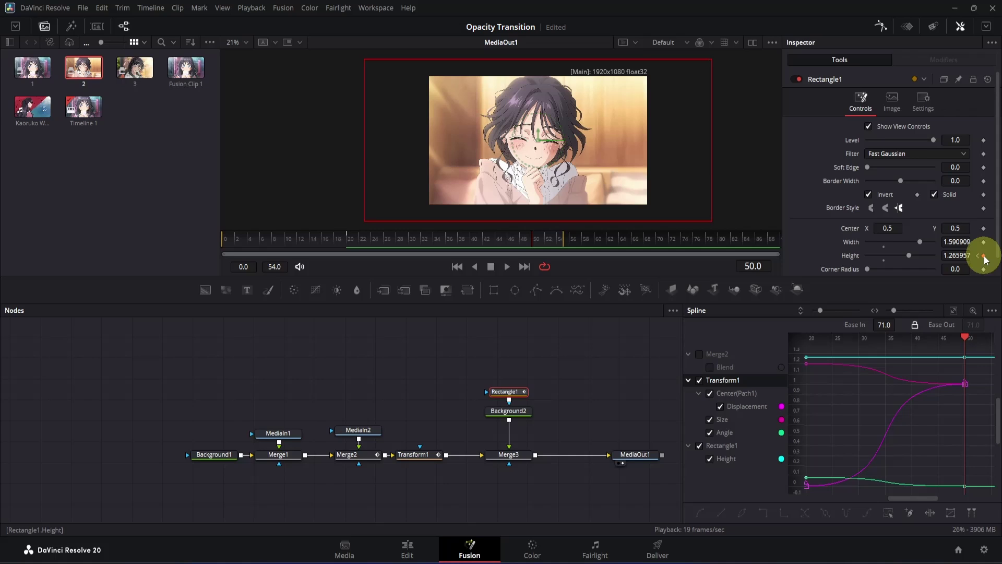
left_click_drag(505, 242, 442, 237)
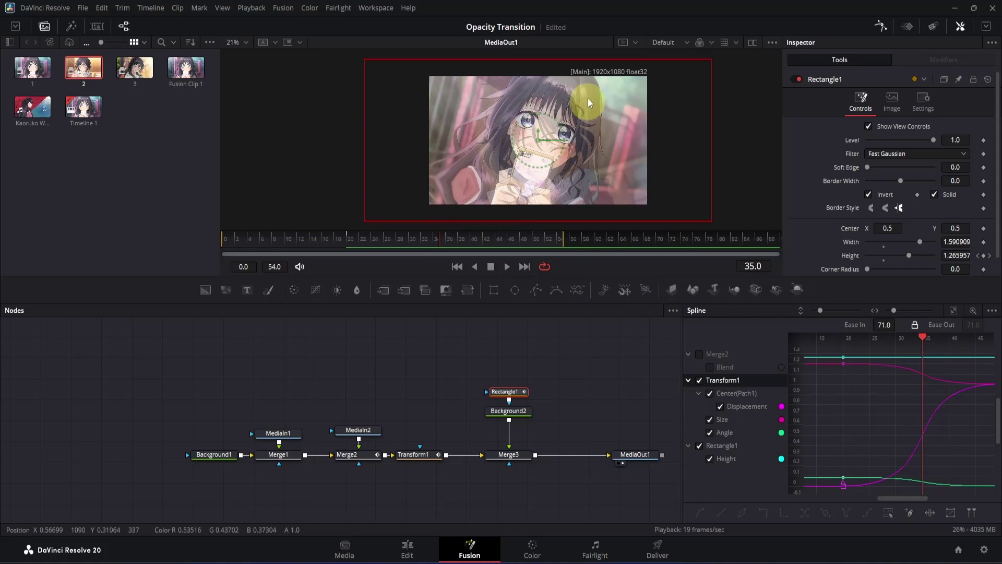
- Keyframe Rectangle1's Height at about 0.83 on frame 35 and smooth the three Height keyframes, with only that curve displayed
left_click_drag(575, 60, 577, 87)
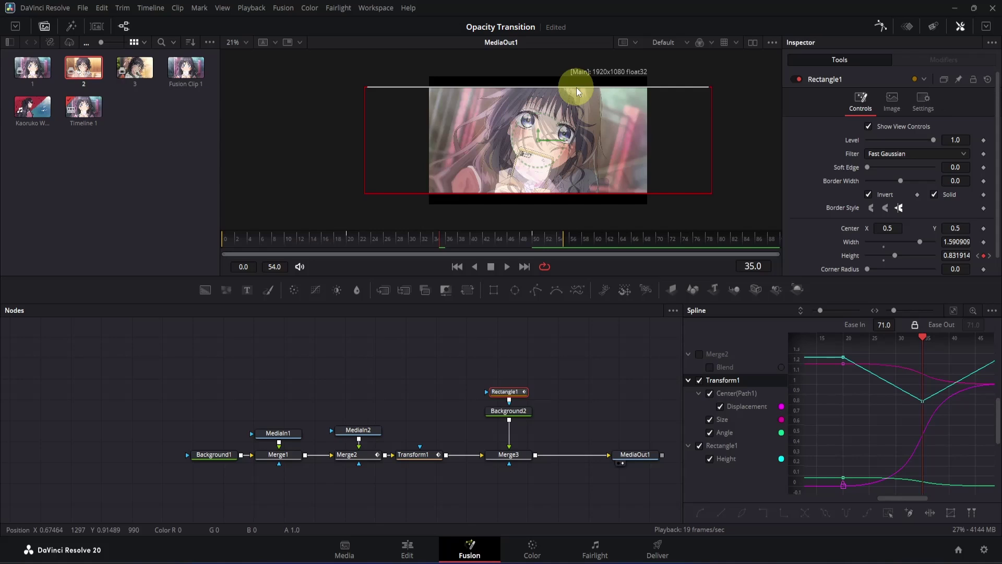
left_click(700, 381)
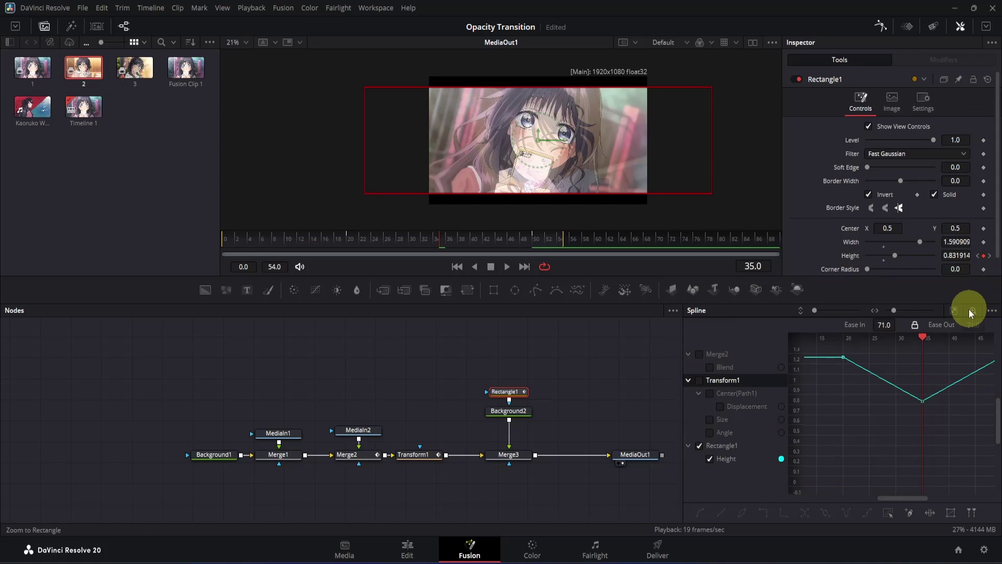
left_click_drag(815, 354, 893, 472)
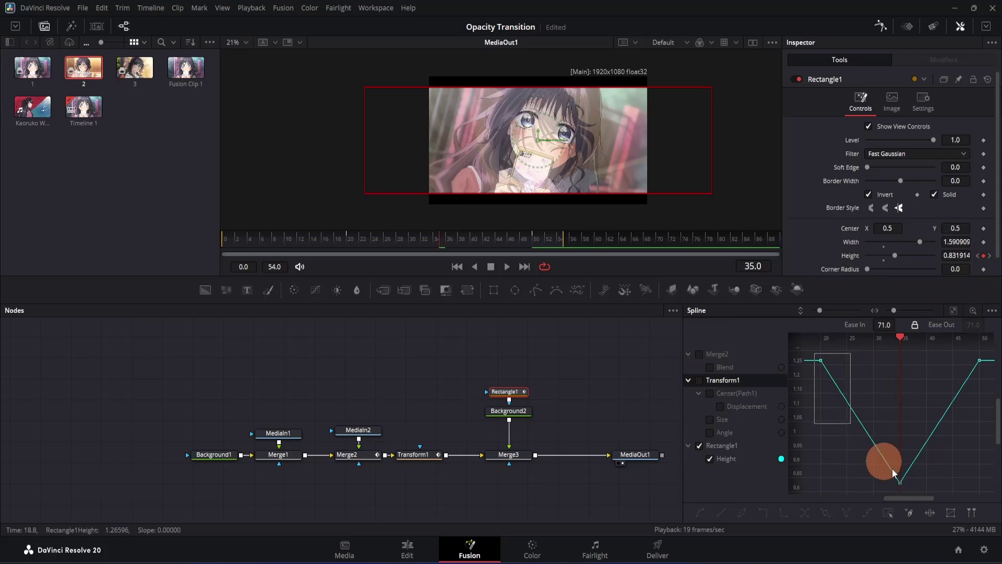
key("shift+s")
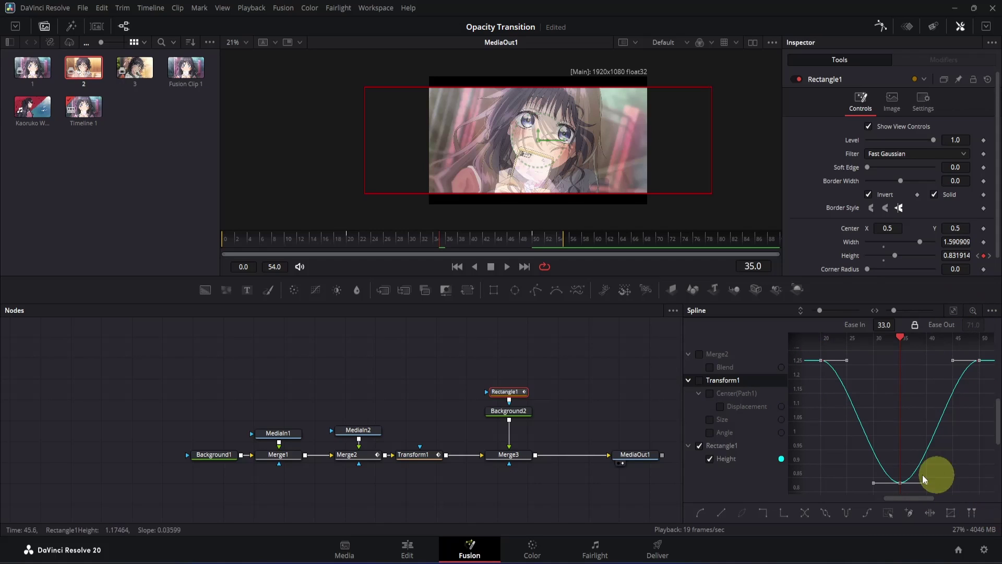
- Stretch both handles of the frame 35 Height keyframe outward to an ease of 60 and play the transition from frame 0
left_click(873, 484)
left_click_drag(872, 487, 825, 483)
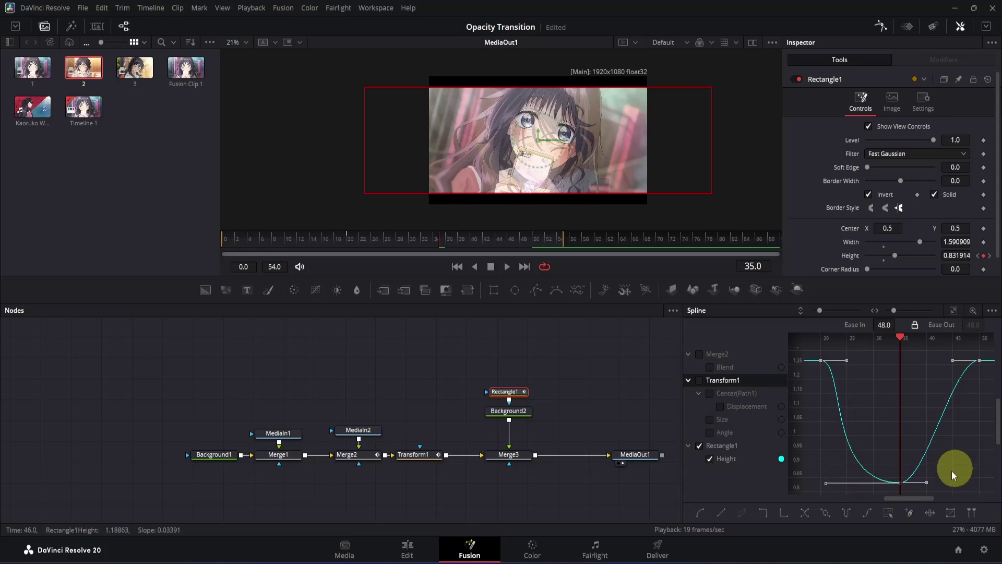
left_click_drag(925, 483, 961, 487)
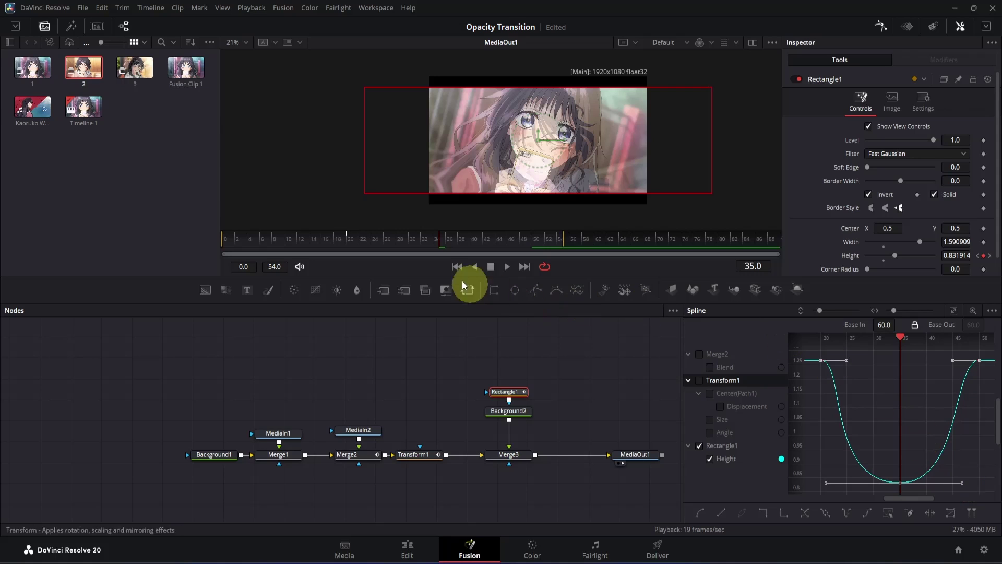
left_click_drag(400, 240, 244, 238)
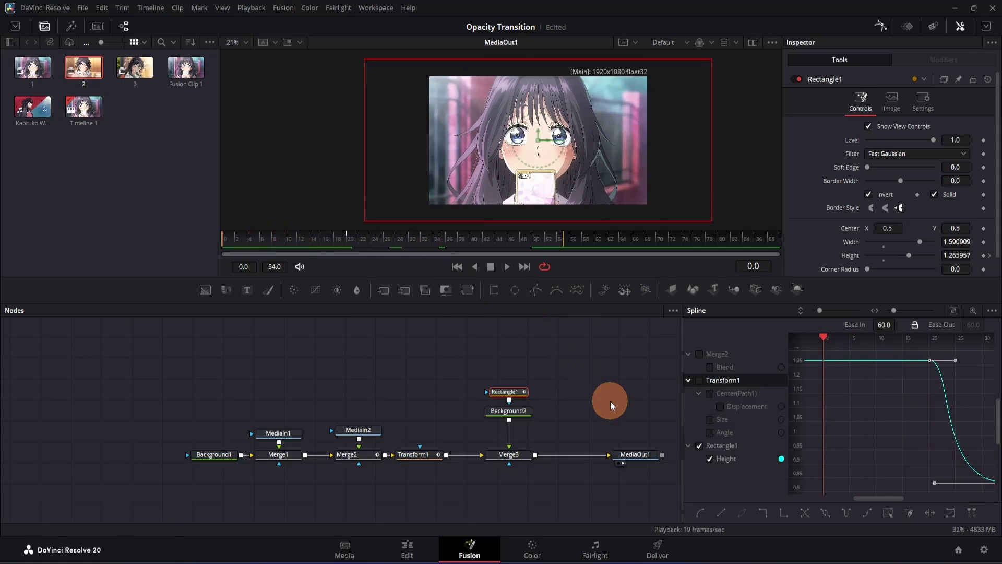
key("space")
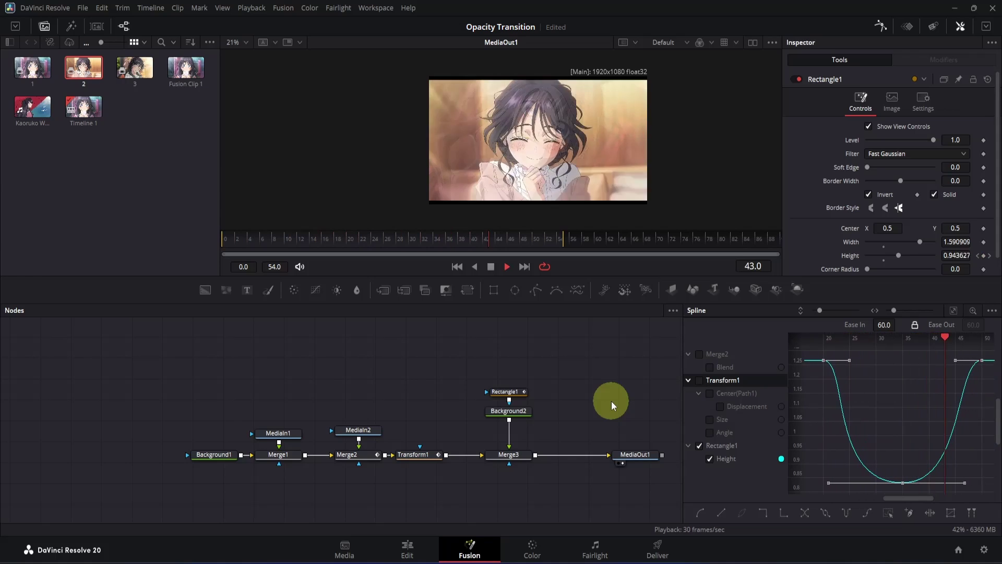
key("space")
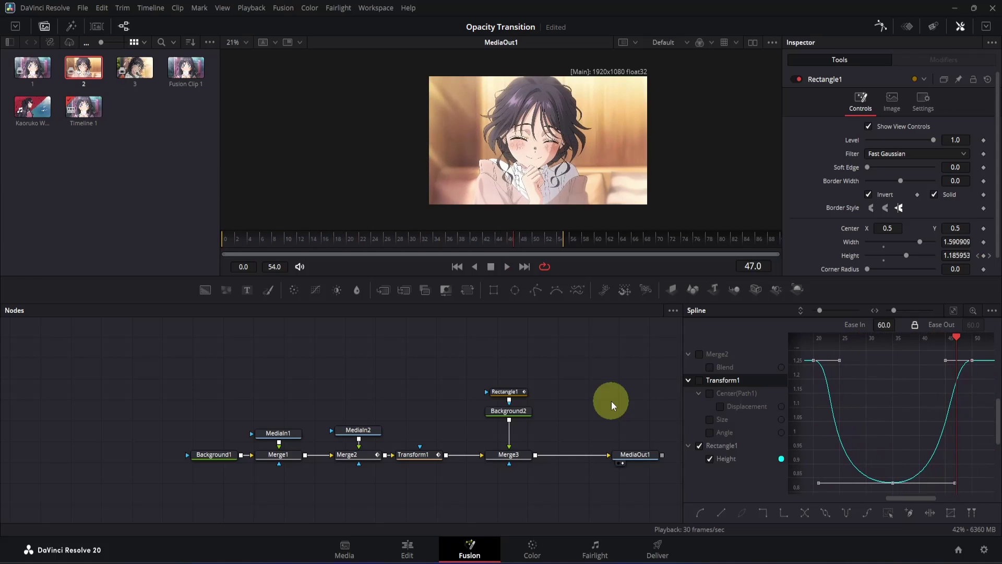
- Shorten both handles of the frame 35 Height keyframe to an ease of 46 and play the transition from frame 0
left_click(954, 311)
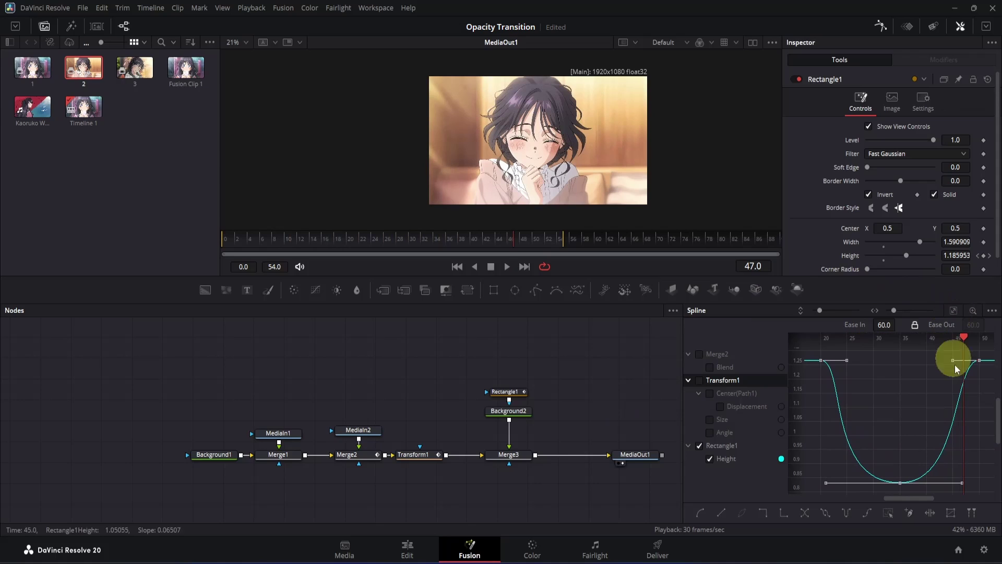
left_click_drag(825, 487, 849, 488)
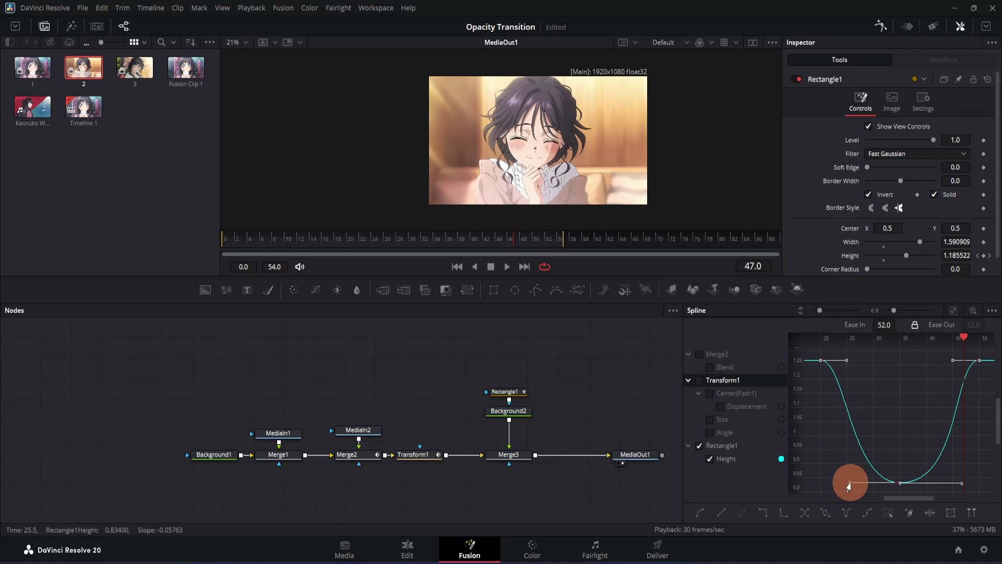
left_click(963, 489)
left_click_drag(963, 488, 942, 484)
left_click_drag(503, 238, 235, 243)
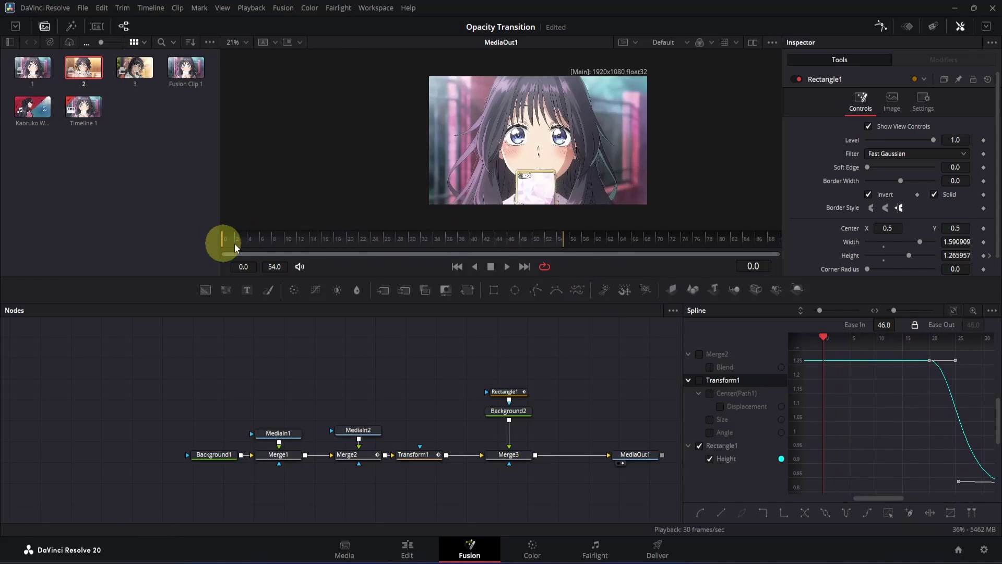
key("space")
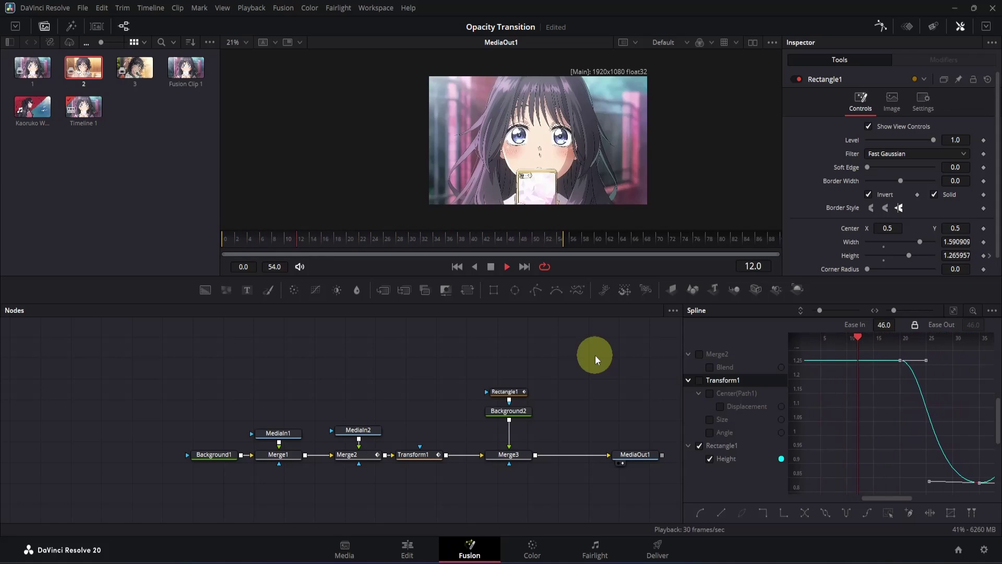
key("space")
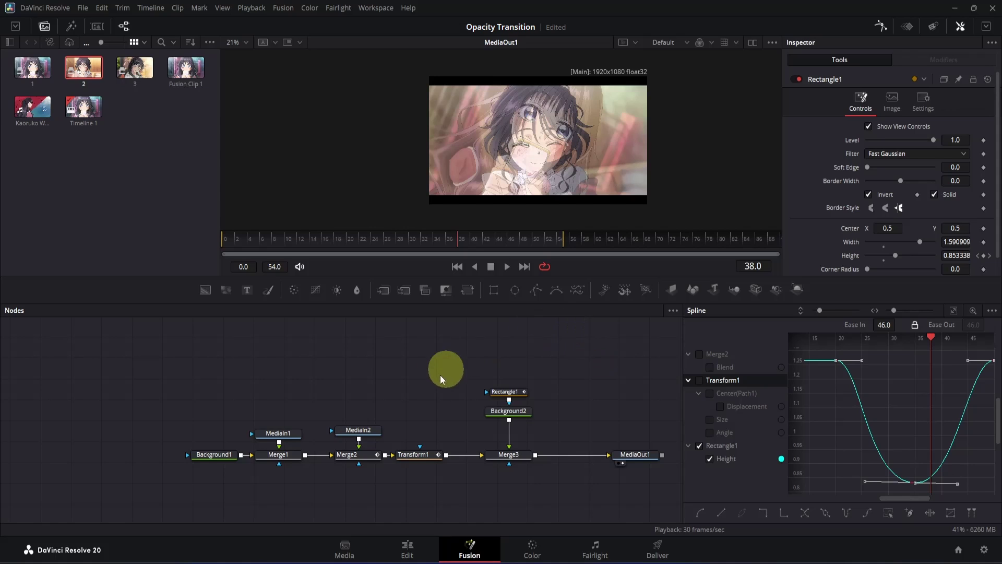
- Enable Motion Blur on Transform1 with Quality 10 and Shutter Angle 360
left_click(414, 455)
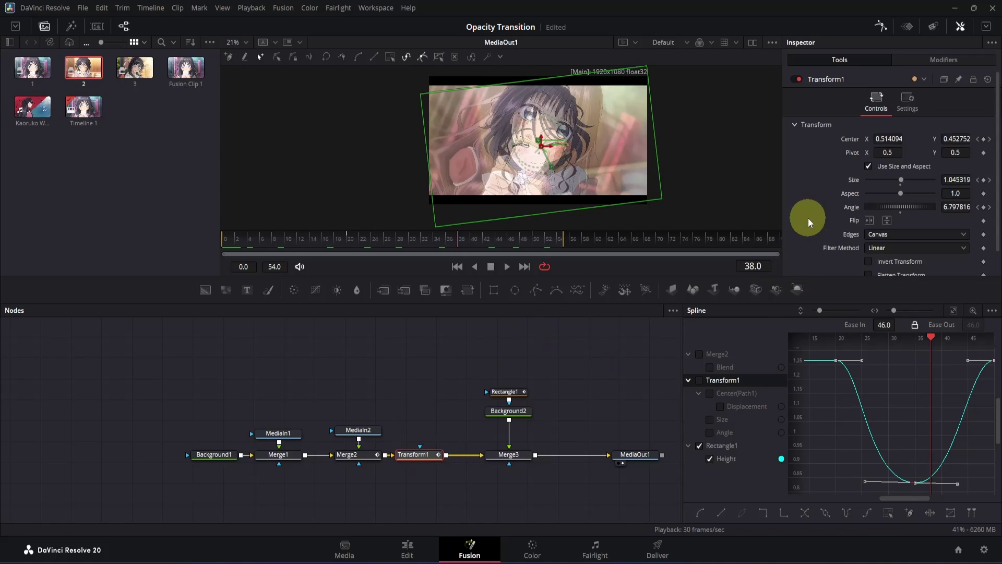
left_click(909, 102)
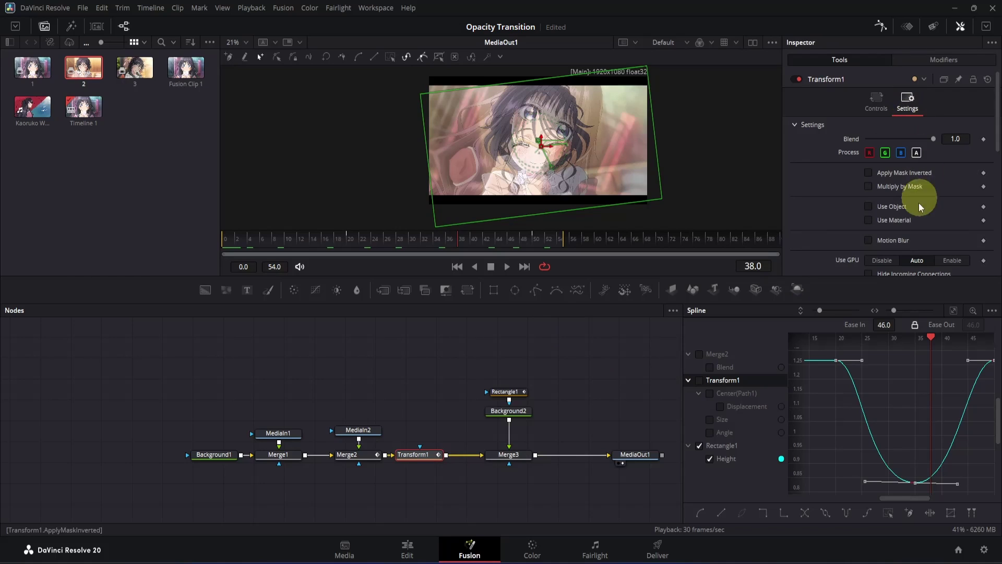
left_click(868, 240)
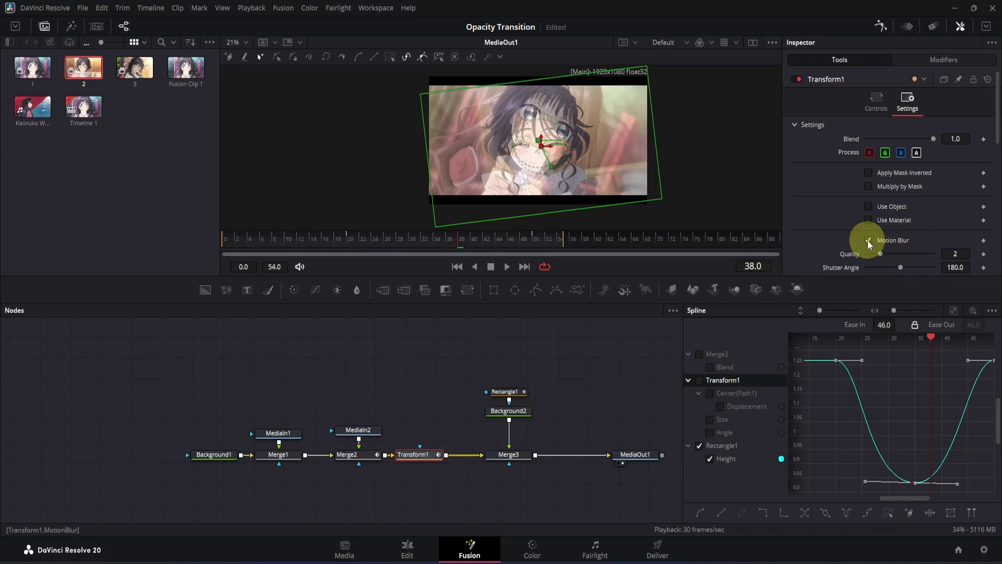
left_click_drag(879, 252, 964, 253)
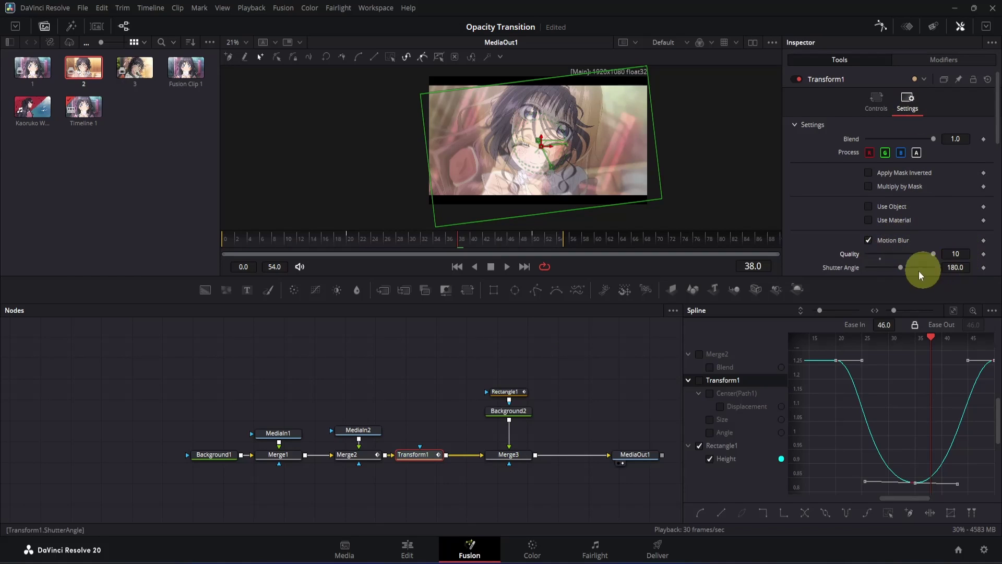
left_click_drag(901, 268, 975, 269)
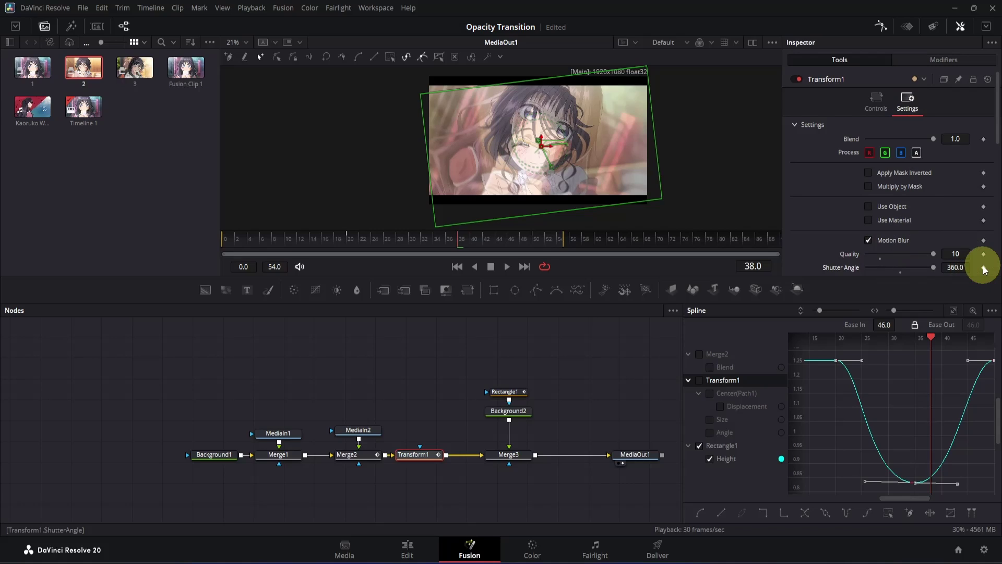
left_click(968, 268)
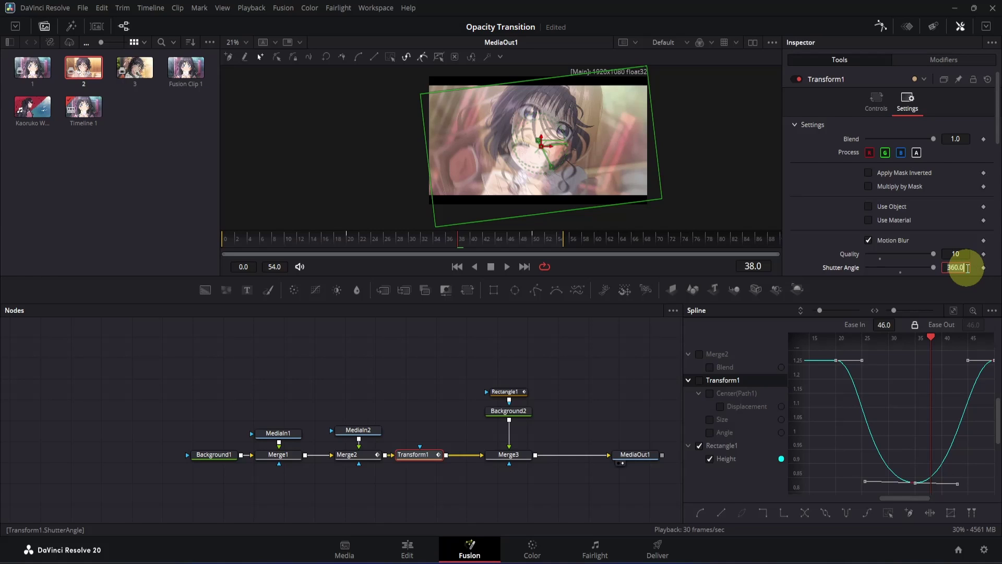
left_click(827, 246)
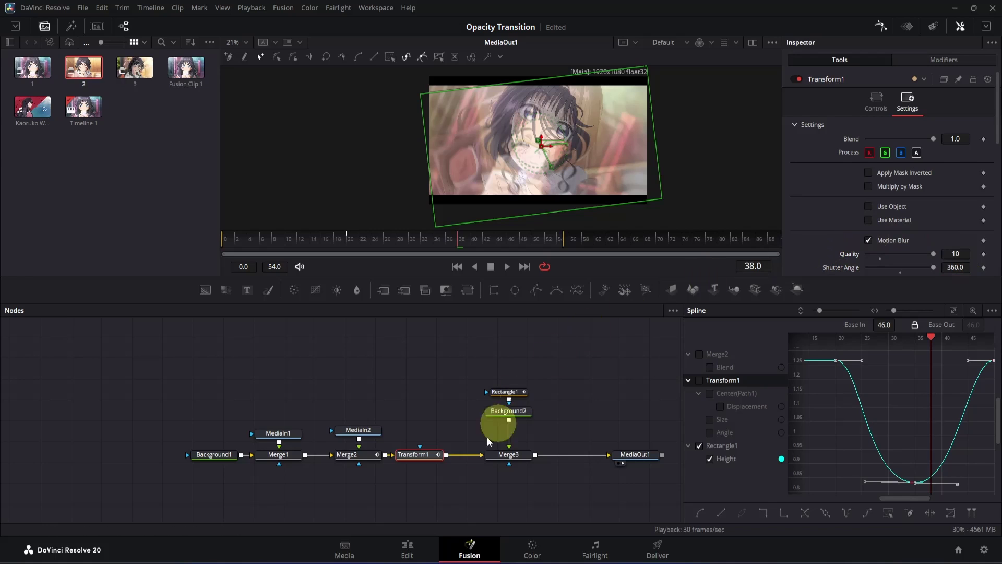
- Play part1.mp4 on the Edit page up to 01:00:02:00 and place clip 3 on track V2 starting at that time
left_click(408, 549)
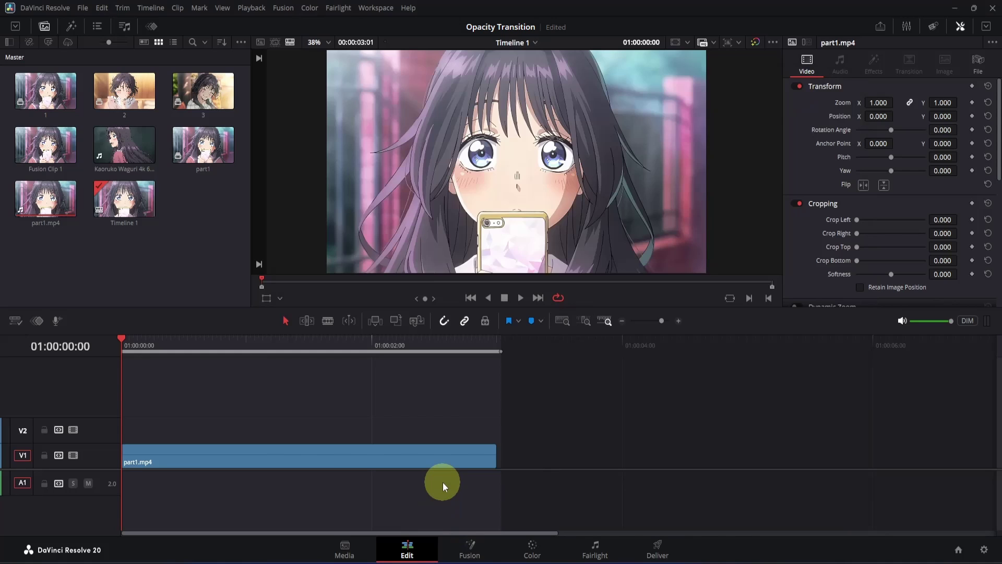
key("space")
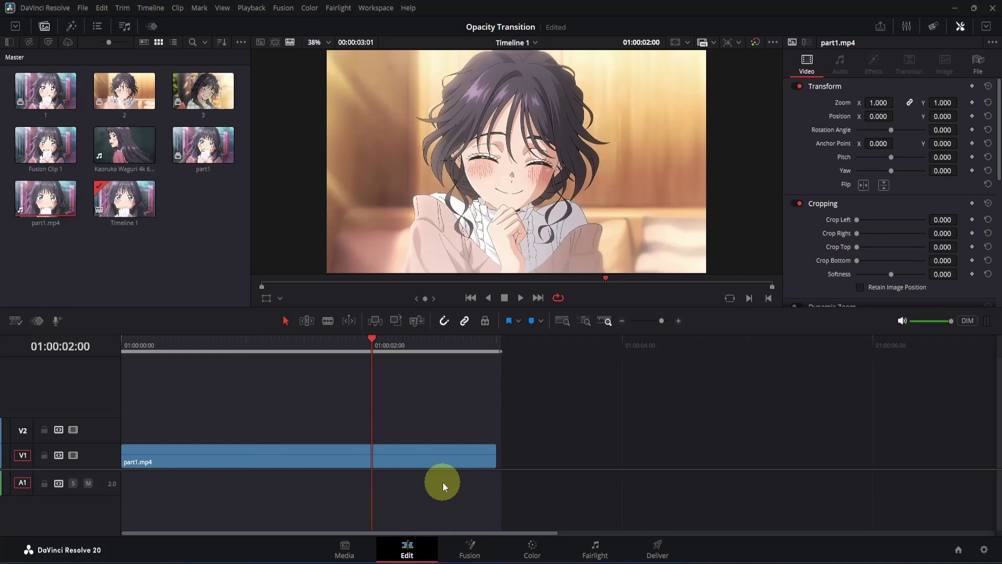
left_click_drag(203, 91, 374, 443)
- Combine part1.mp4 and clip 3 into a new Fusion clip and open it on the Fusion page
left_click_drag(512, 346, 465, 473)
right_click(468, 436)
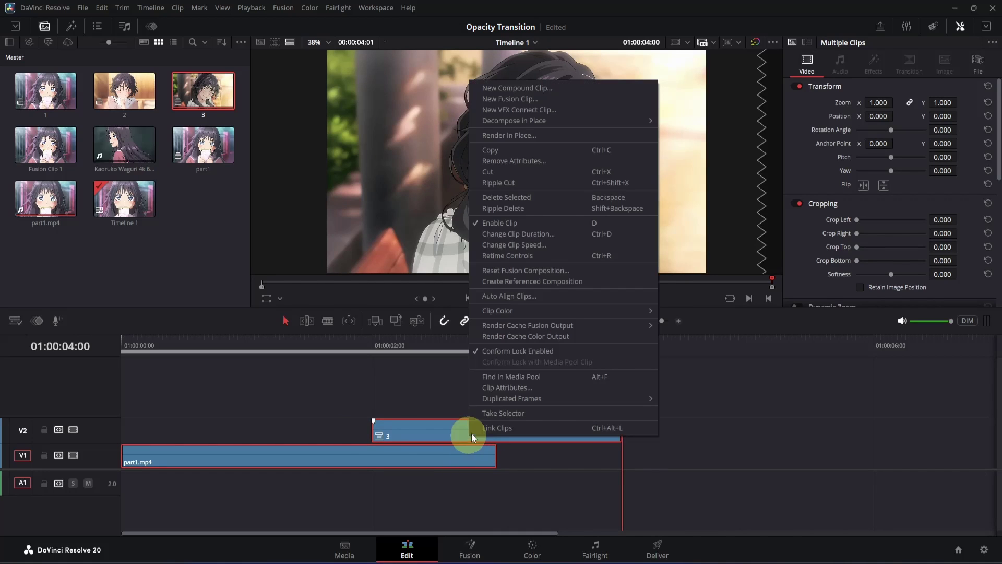
left_click(527, 99)
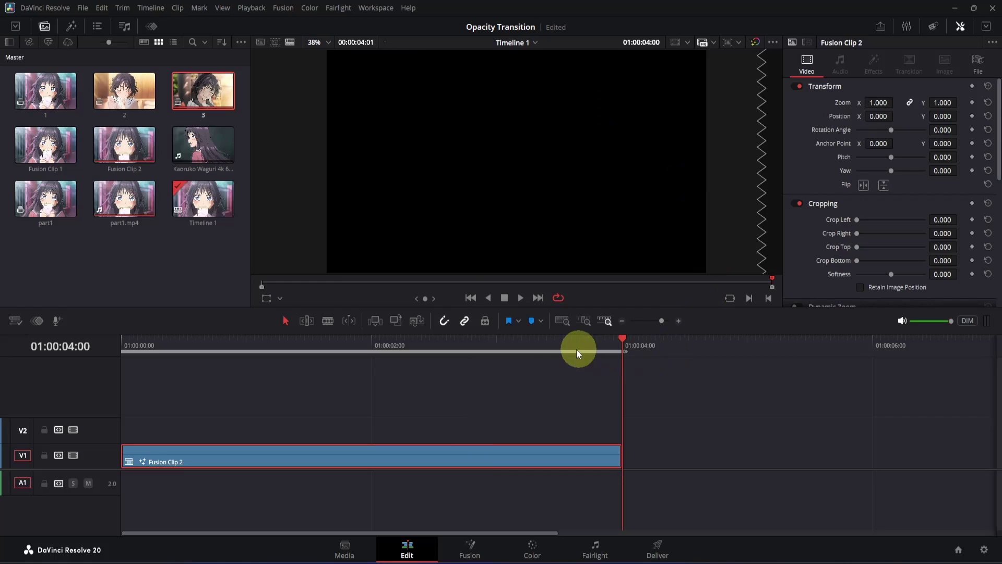
left_click_drag(577, 350, 556, 345)
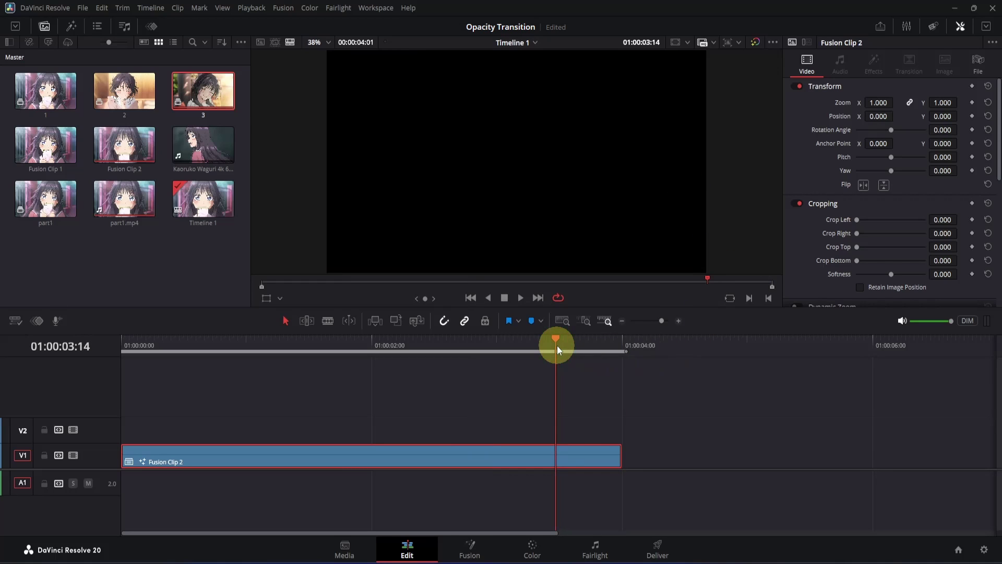
left_click(468, 554)
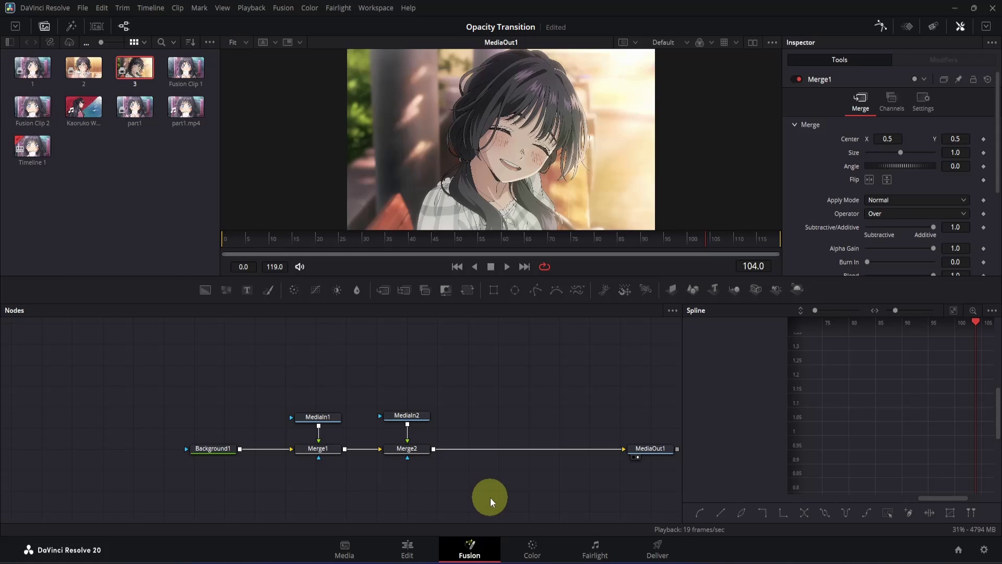
- Keyframe Merge2's Blend from 0 at frame 60 to 1 at frame 75
left_click_drag(555, 244, 505, 242)
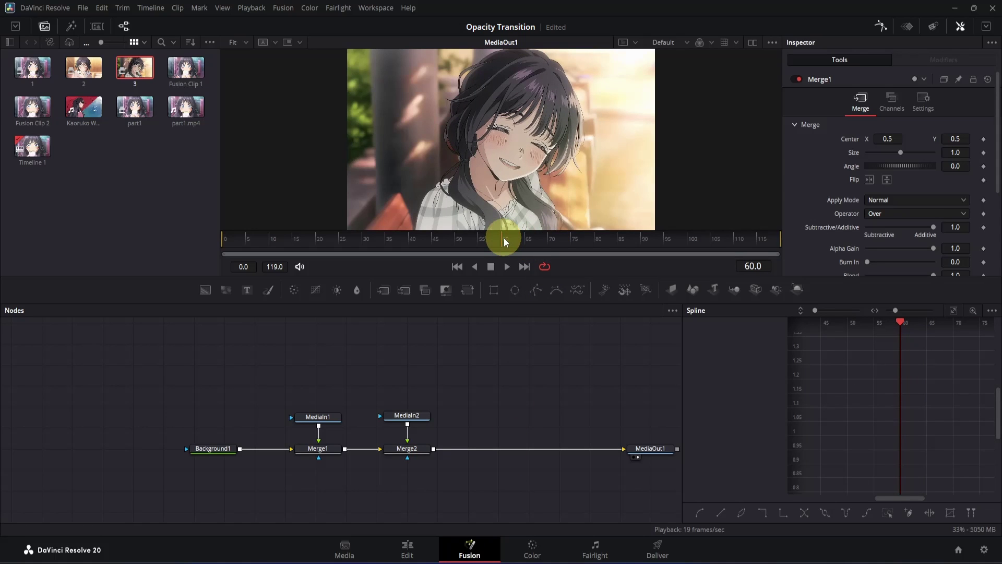
left_click(407, 449)
scroll(817, 244, "down", 3)
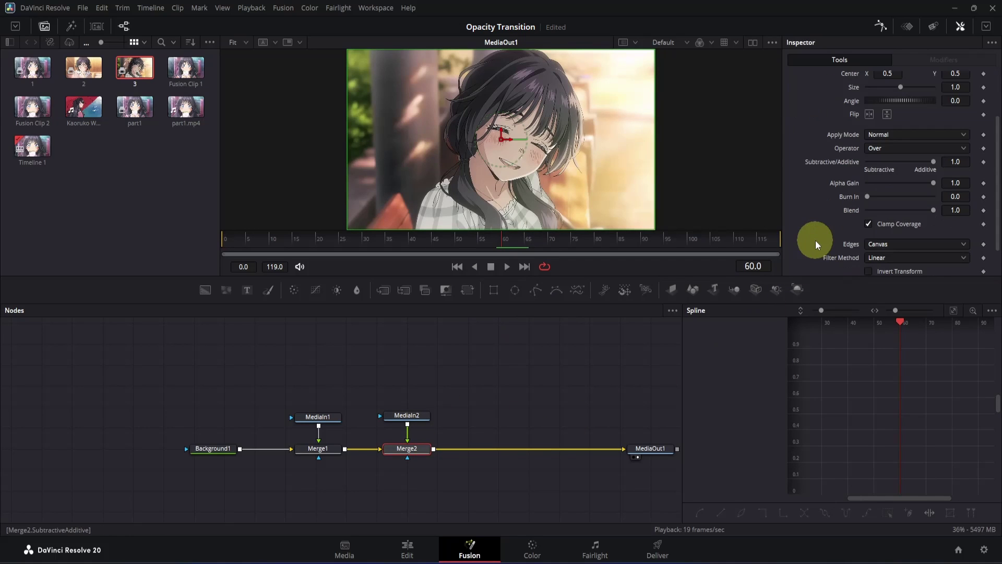
left_click(984, 210)
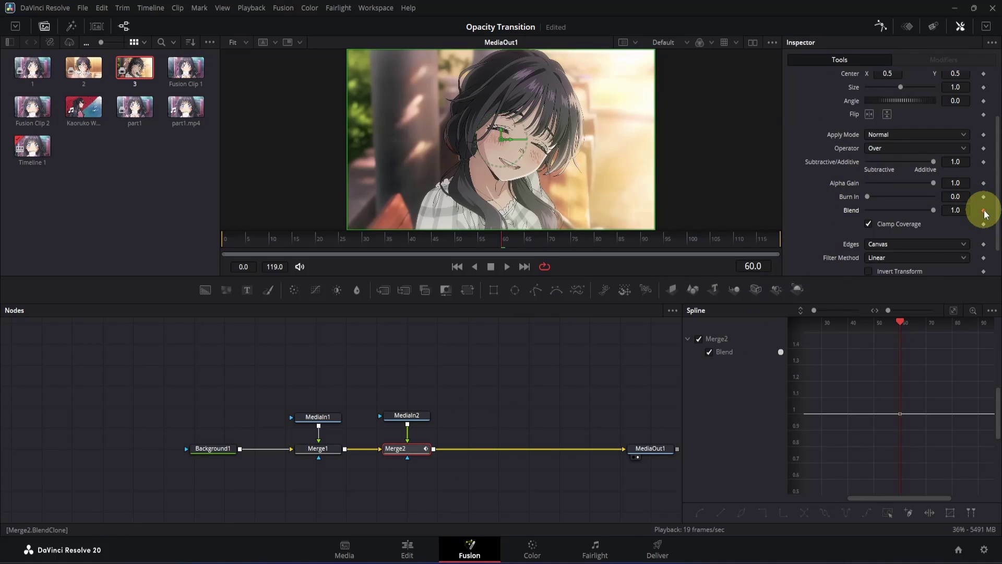
left_click_drag(930, 210, 819, 218)
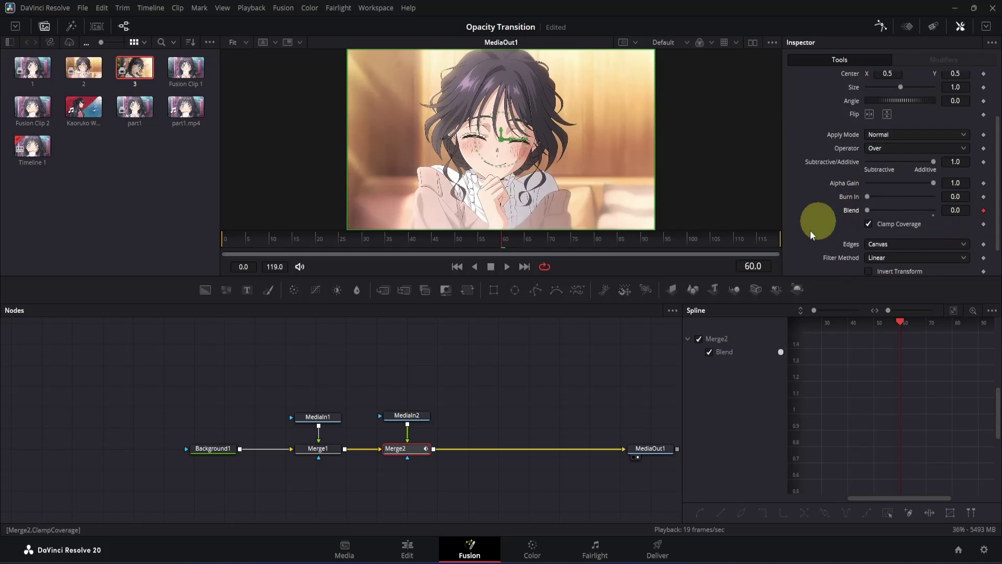
left_click_drag(541, 249, 573, 245)
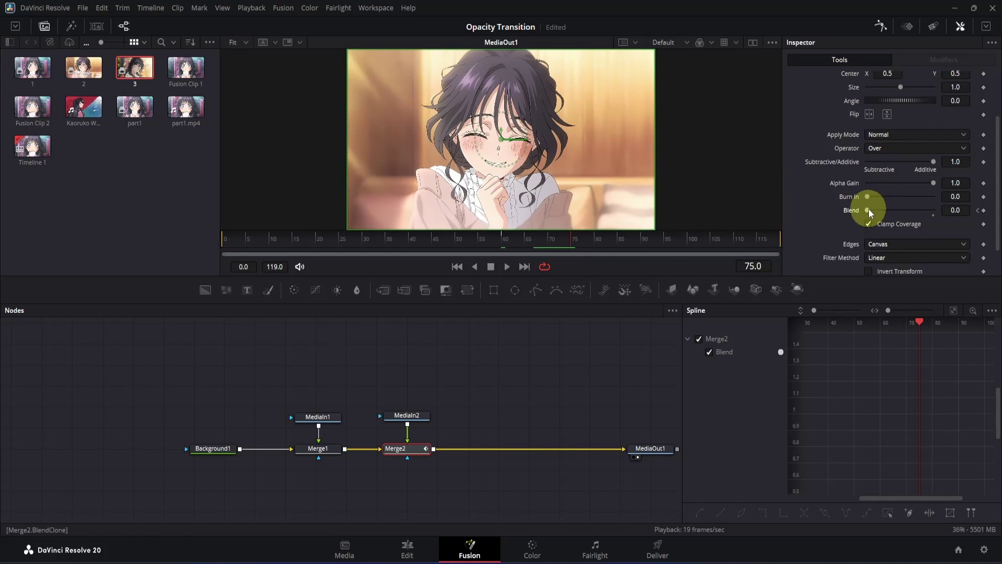
left_click_drag(867, 210, 969, 209)
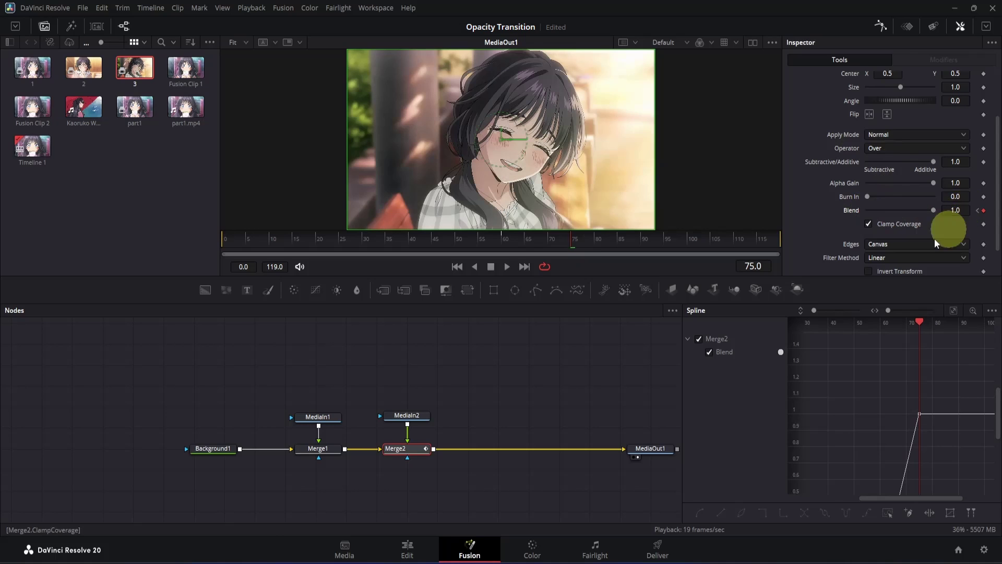
- Add a Transform node after Merge2 and keyframe its Center, Size and Angle at frame 50
left_click_drag(512, 243, 456, 245)
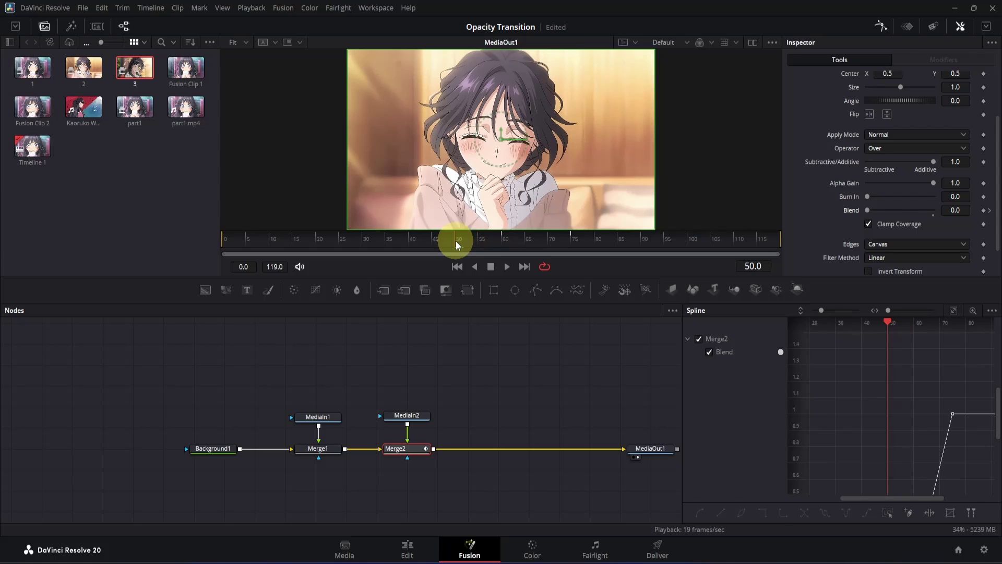
left_click(467, 289)
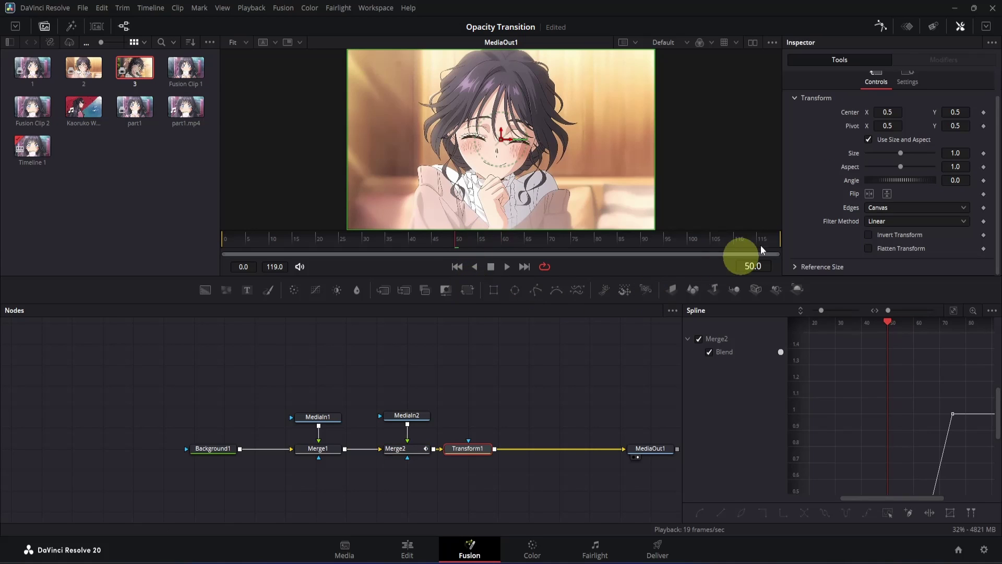
left_click(984, 113)
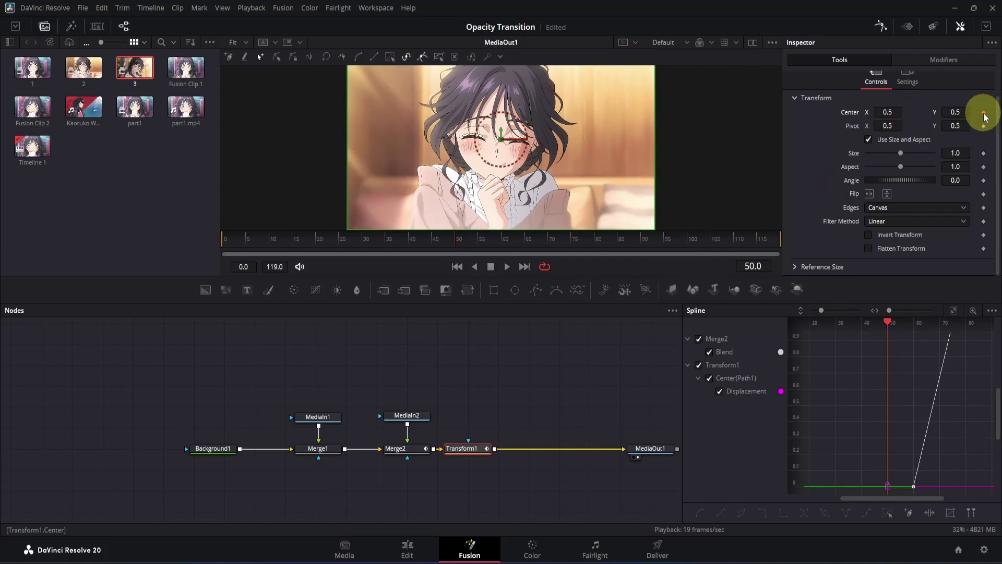
left_click(984, 153)
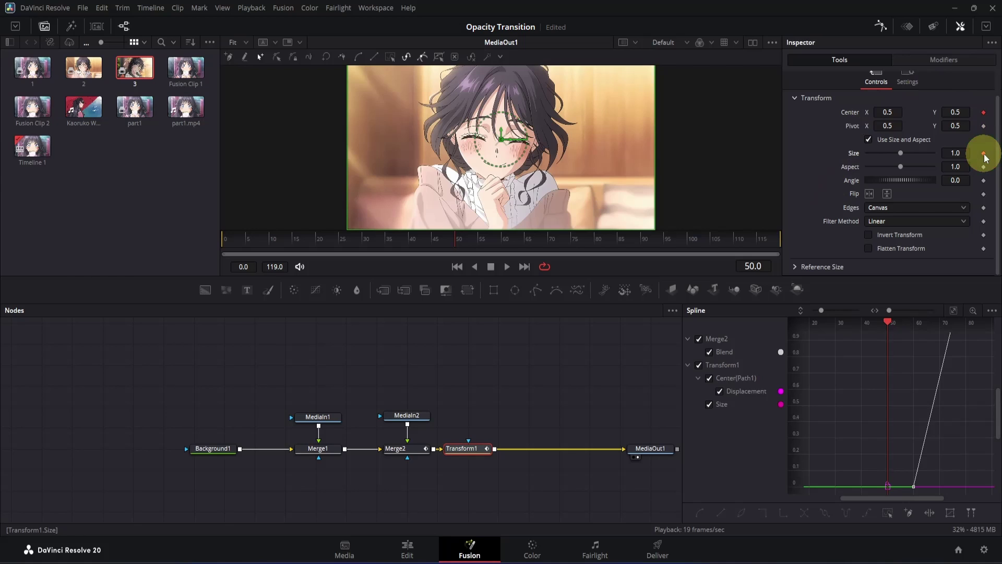
left_click(984, 180)
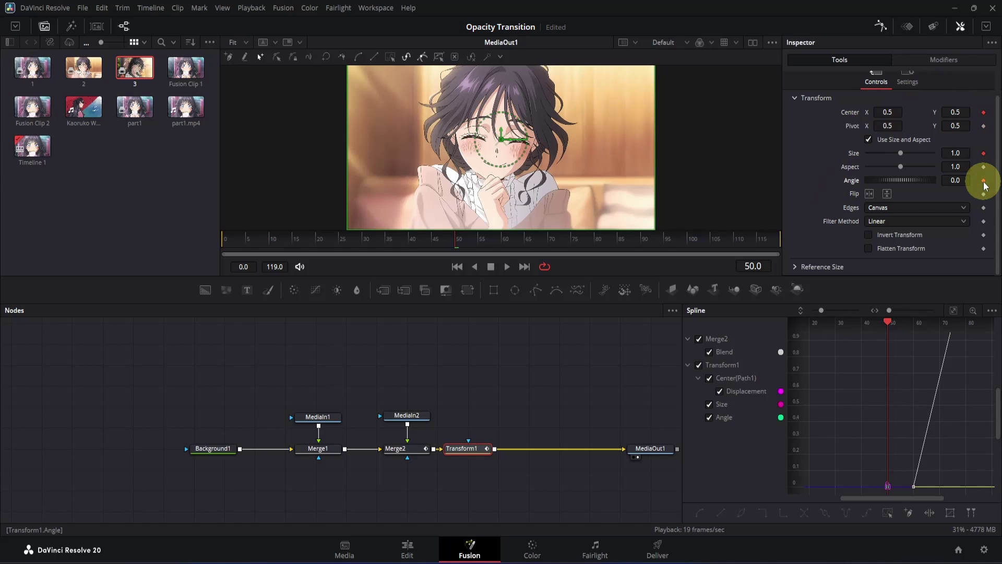
- At frame 80, set Transform1's Size to 1.2 and its Angle to -30
left_click_drag(584, 242, 598, 245)
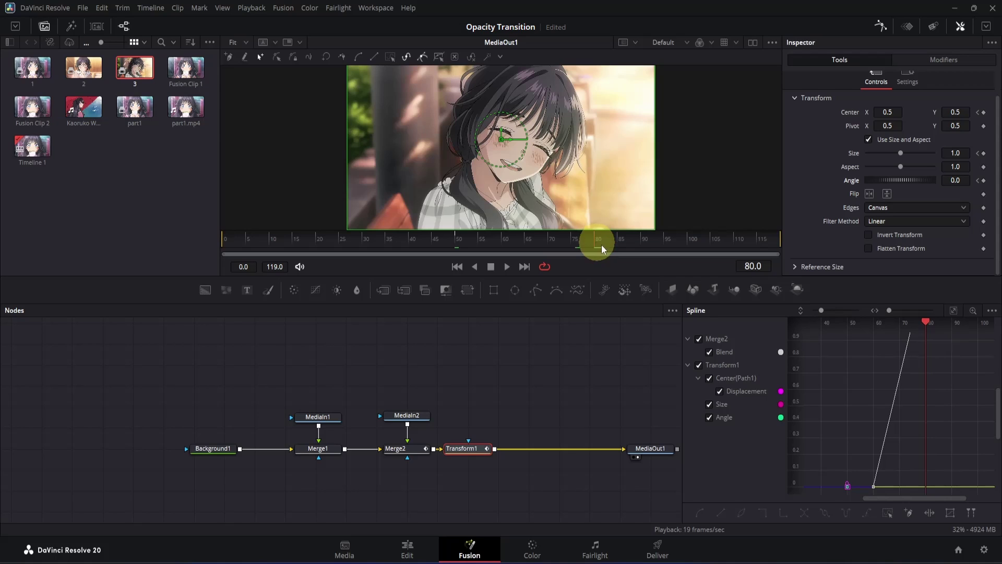
left_click(963, 152)
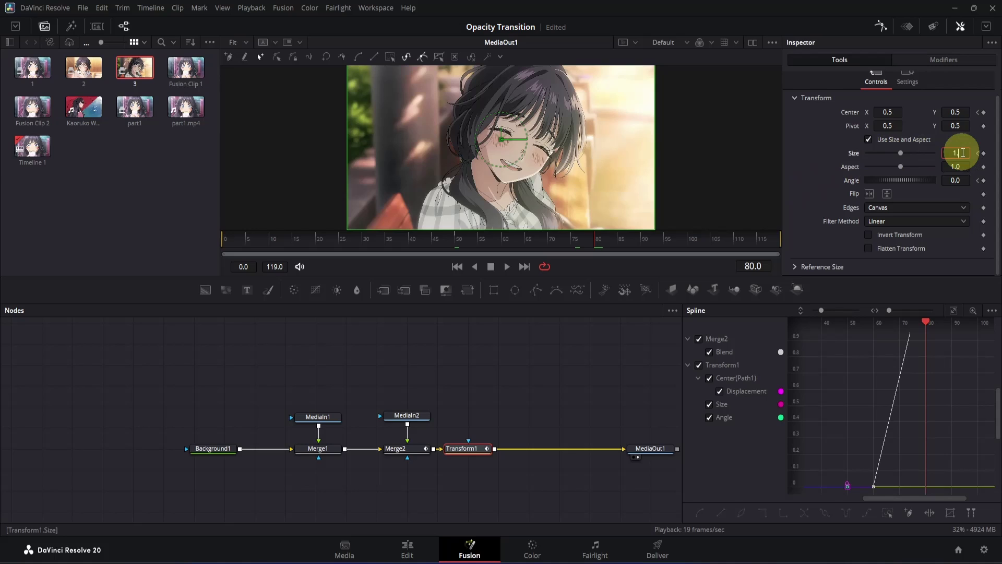
left_click(966, 182)
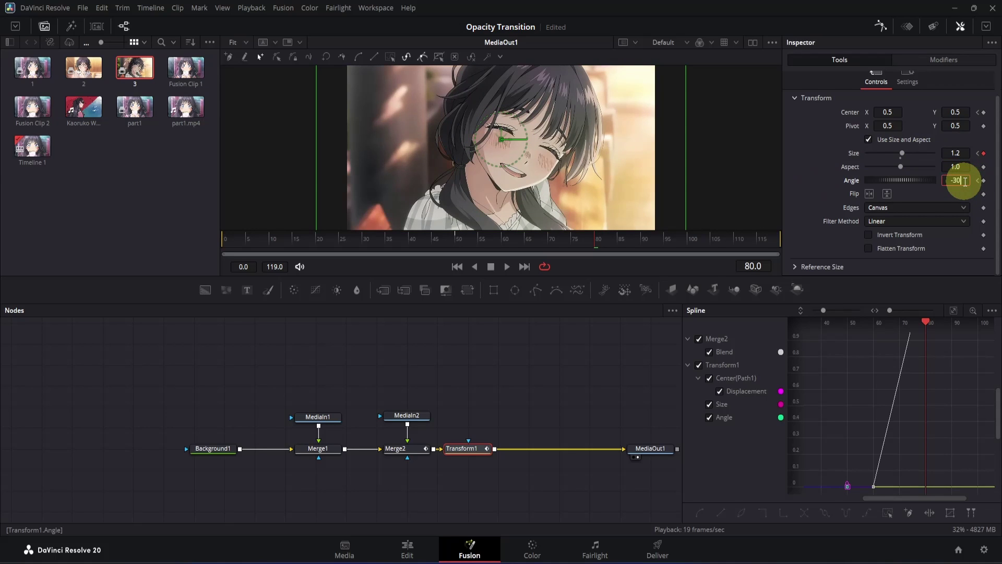
type("-30")
key("Return")
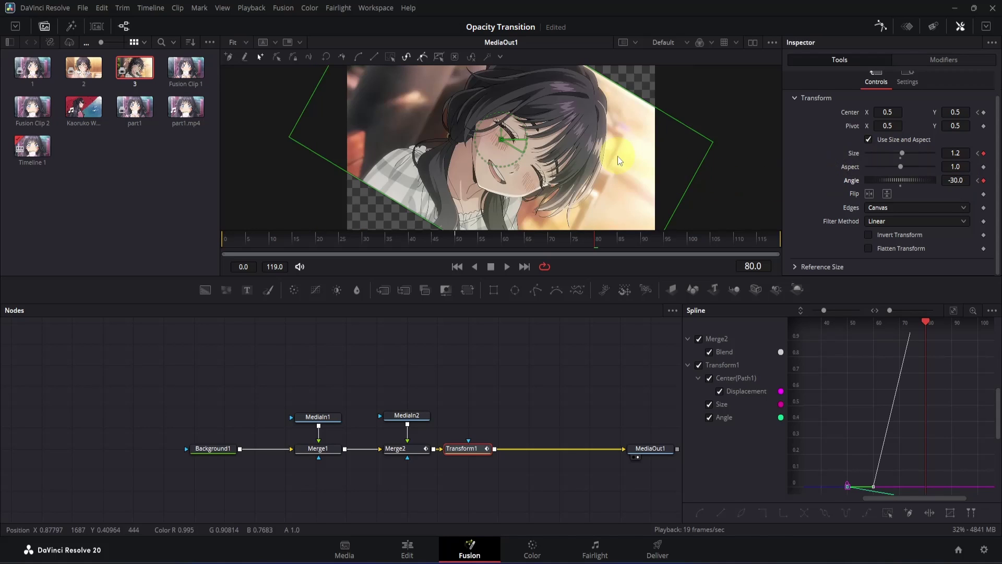
- At frame 80, move Transform1's Center toward the upper right, to about X 1.05, Y 0.65
scroll(620, 161, "down", 2)
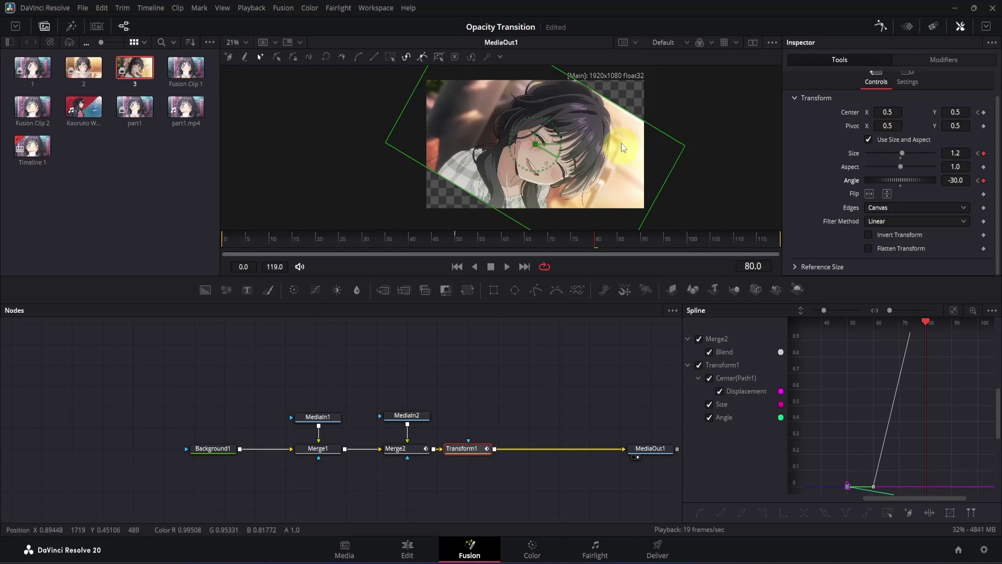
left_click(538, 149)
left_click_drag(537, 148, 657, 130)
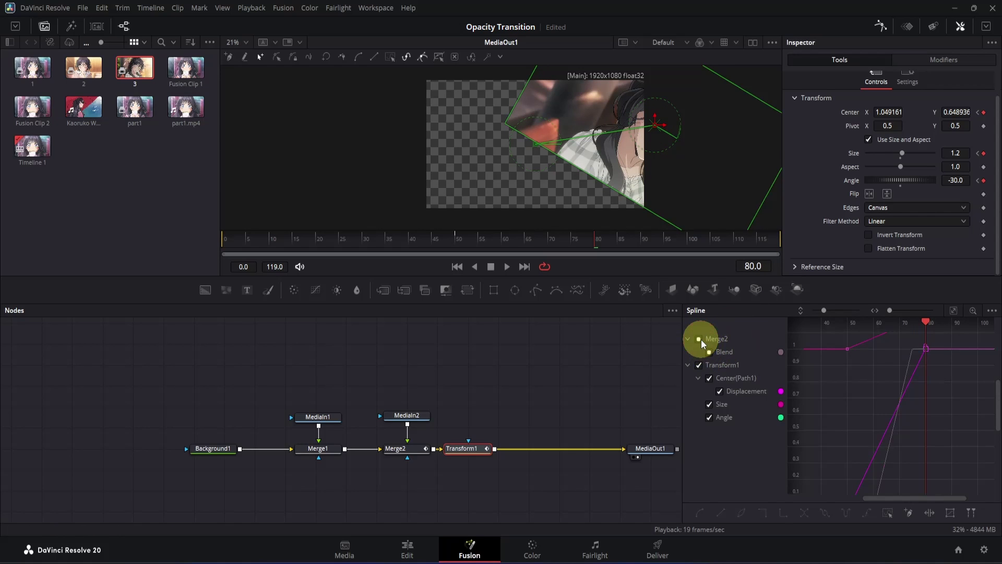
- Smooth all of Transform1's animation curves with Merge2 hidden from the Spline editor, and set Ease In and Ease Out to 70.8
left_click(953, 310)
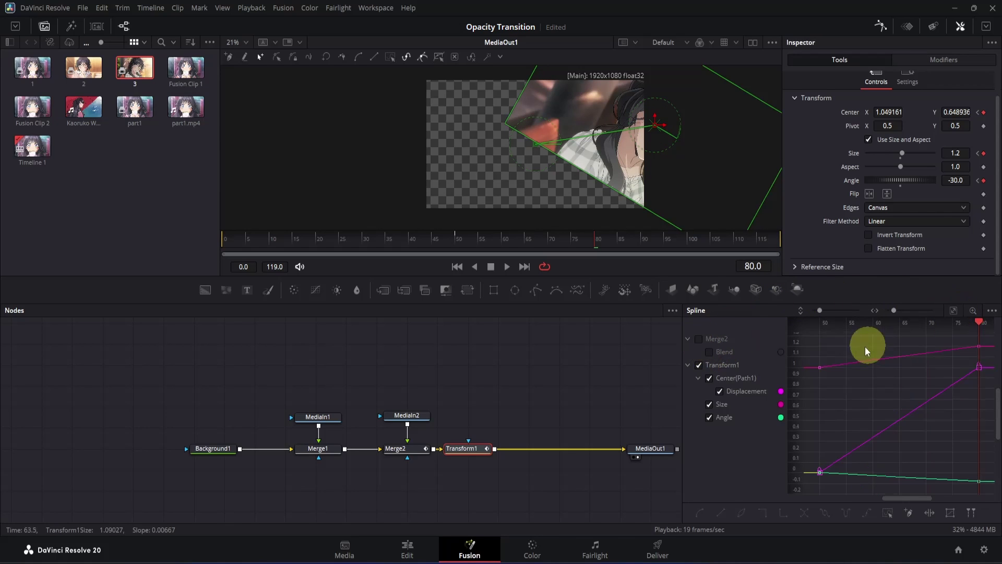
left_click_drag(816, 342, 995, 522)
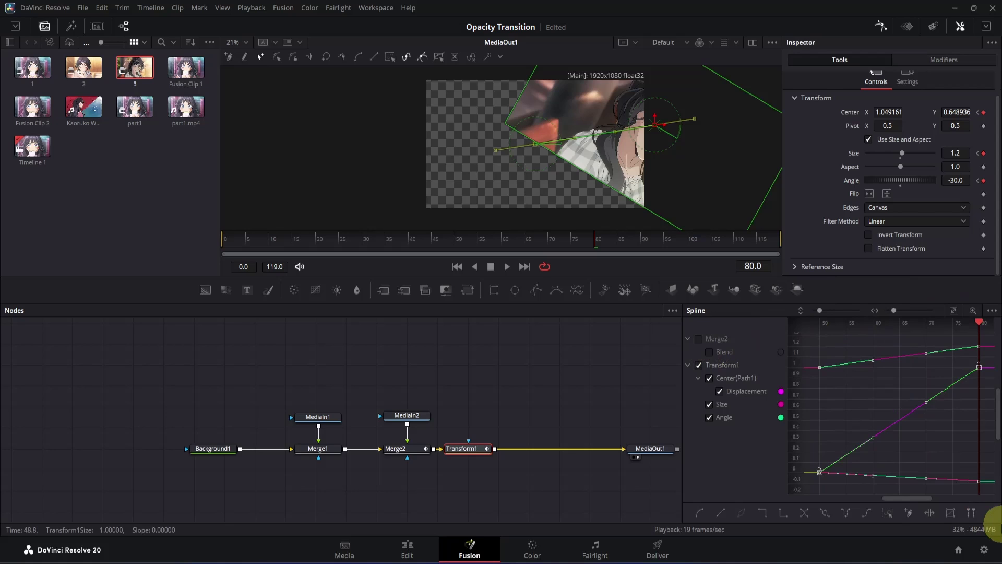
key("shift+s")
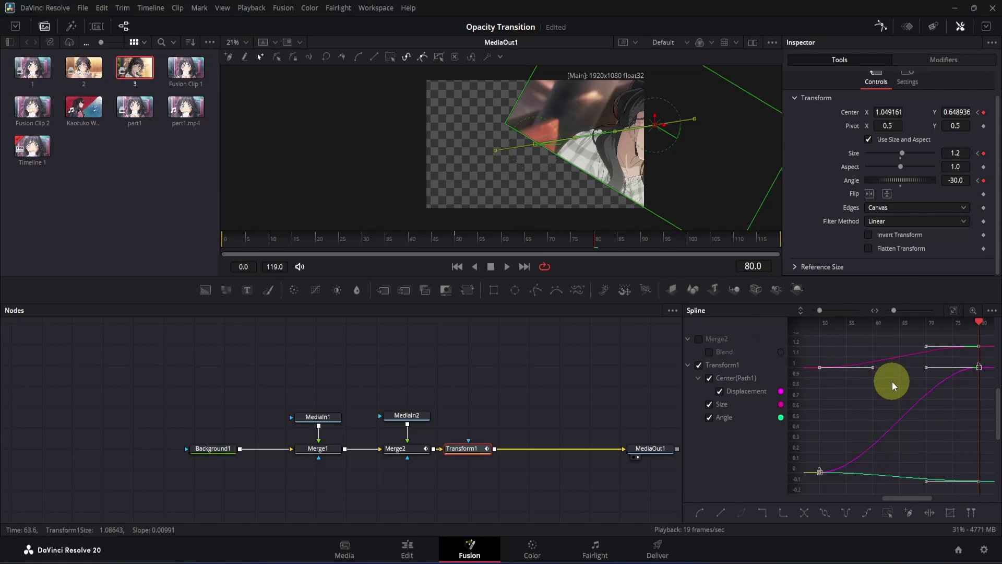
key("t")
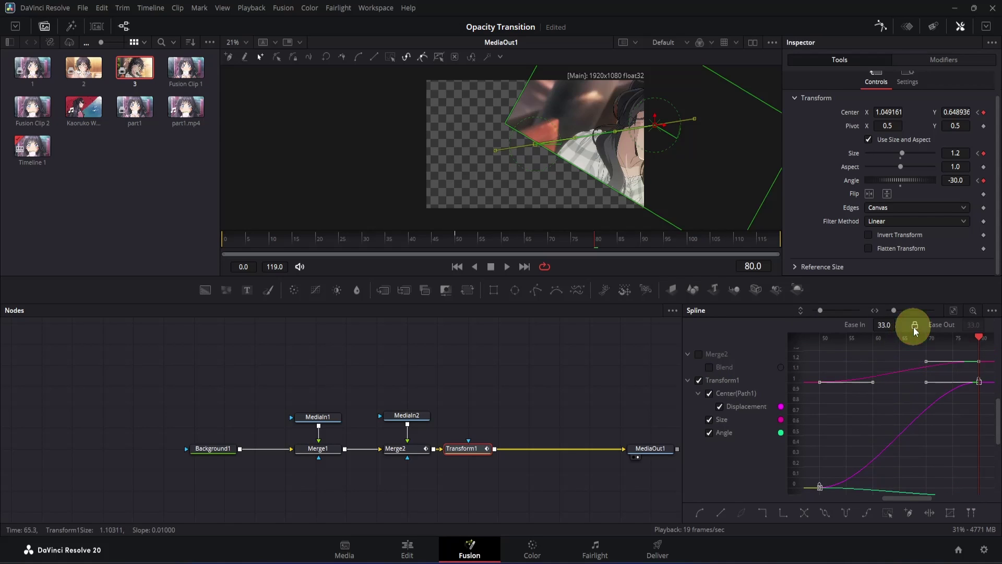
mouse_move(884, 325)
left_mouse_down()
mouse_move(985, 324)
mouse_move(551, 292)
mouse_move(886, 327)
left_mouse_up()
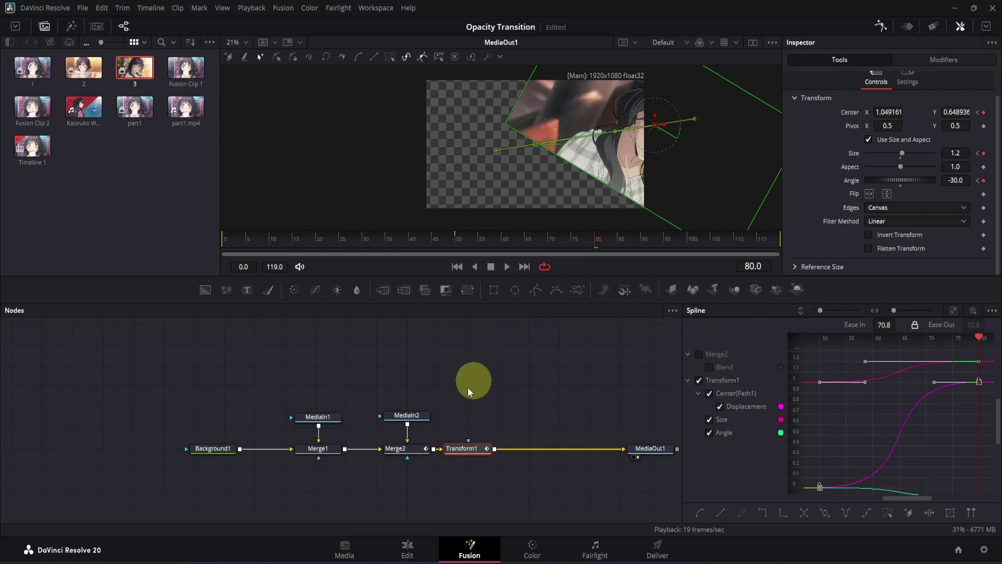
- Set Merge2's Edges mode to Mirror
left_click(402, 448)
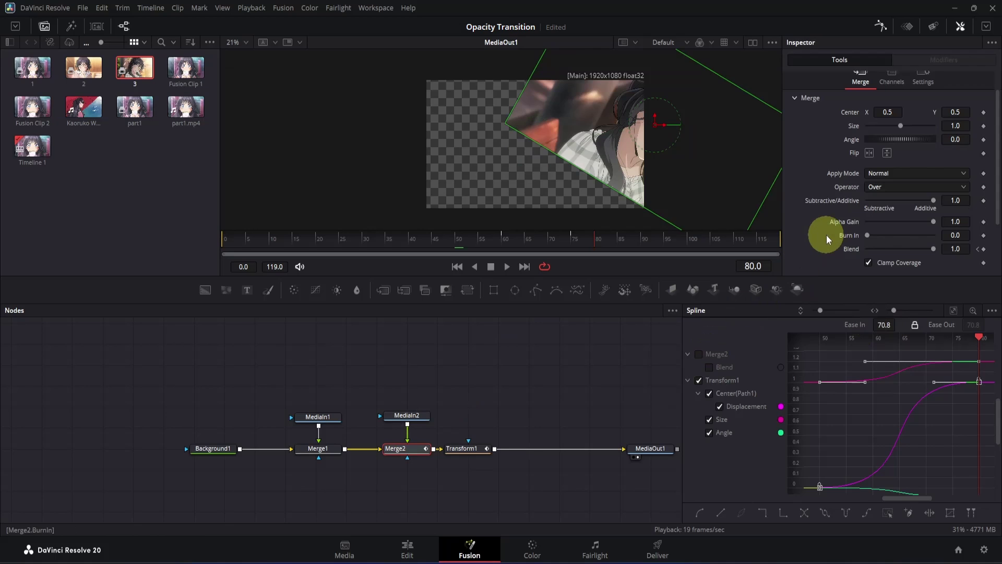
scroll(826, 239, "down", 2)
left_click(880, 217)
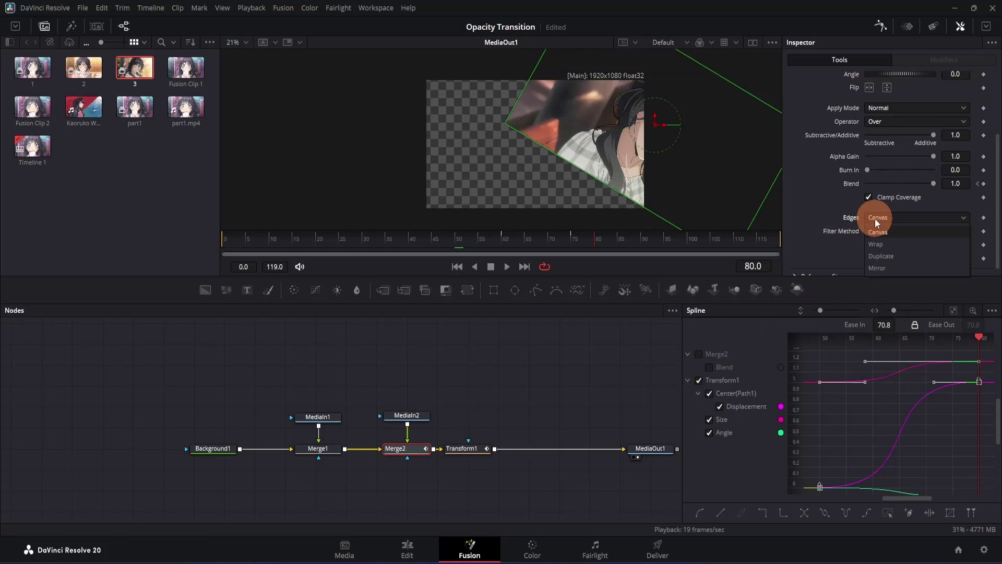
left_click(883, 269)
- Set Merge2's Angle to 30 and move its Center to about X 0.10, Y -0.02 so the image fills the frame
scroll(882, 273, "up", 3)
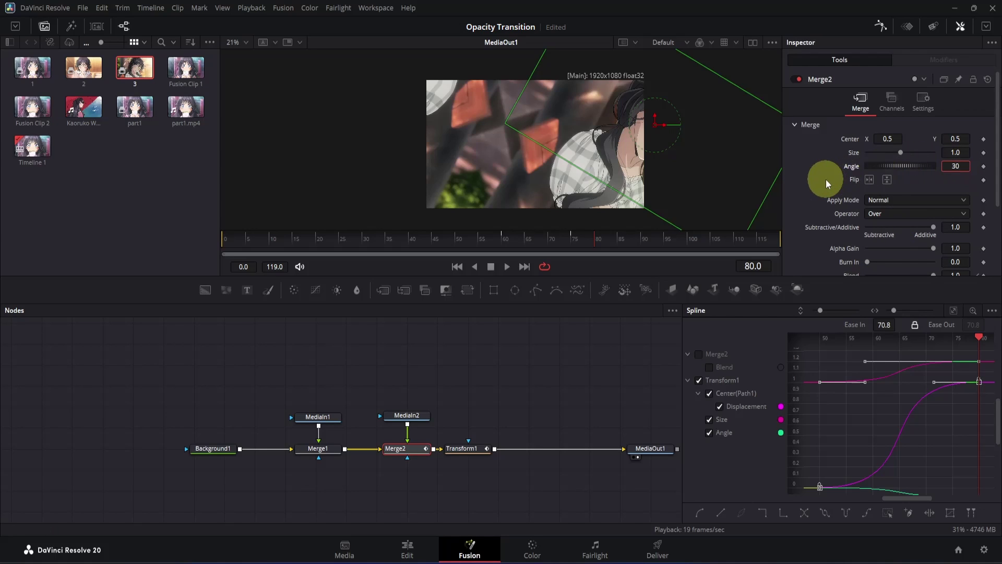
key("Return")
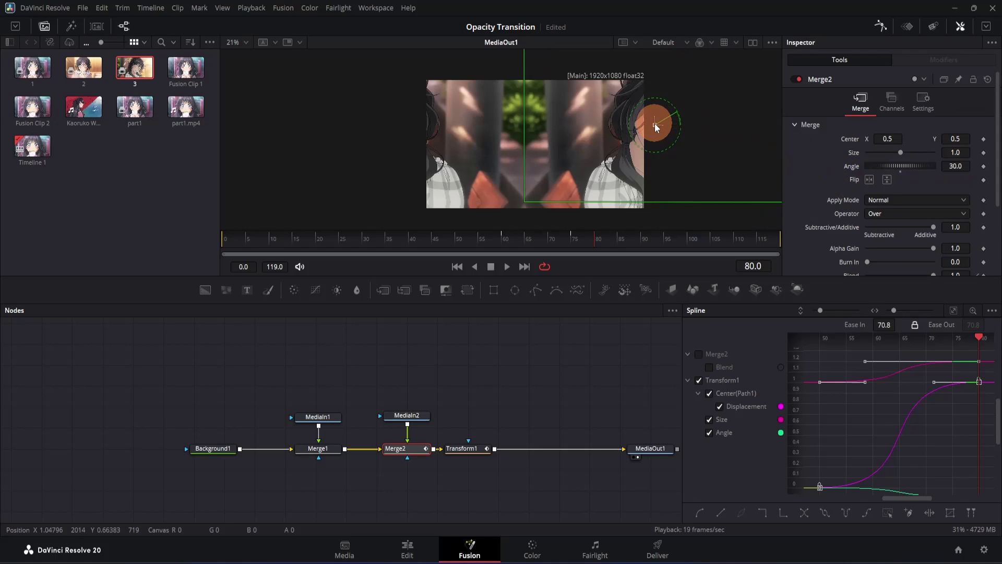
left_click_drag(655, 125, 528, 143)
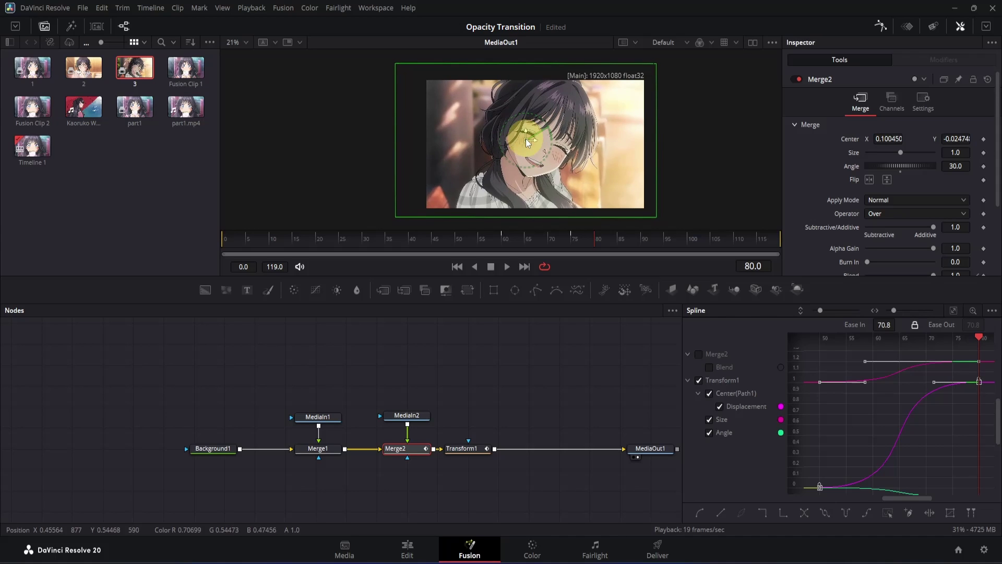
- Set Merge1's Edges mode to Mirror and play Fusion Clip 2 from its start on the Edit page
left_click(327, 448)
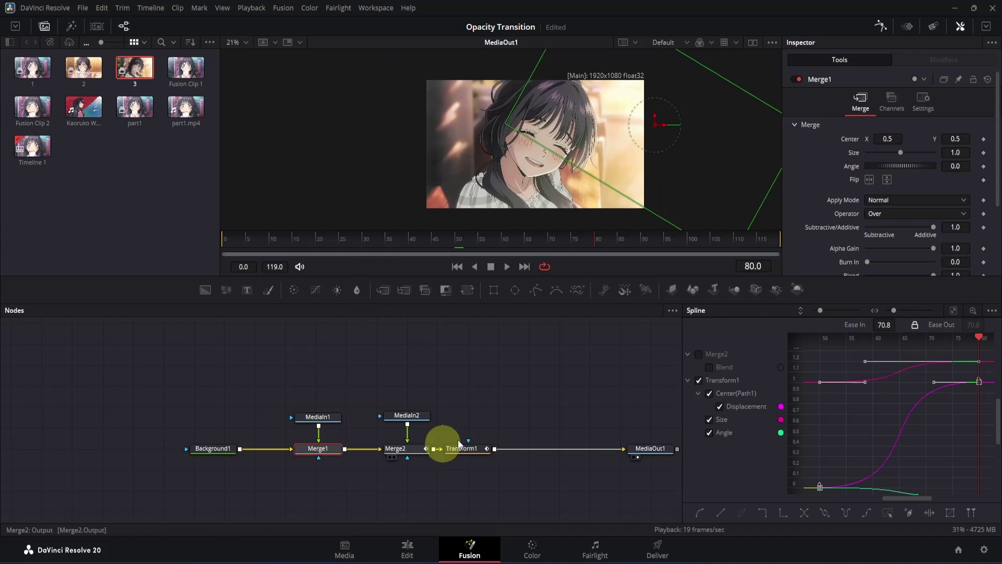
scroll(839, 230, "down", 2)
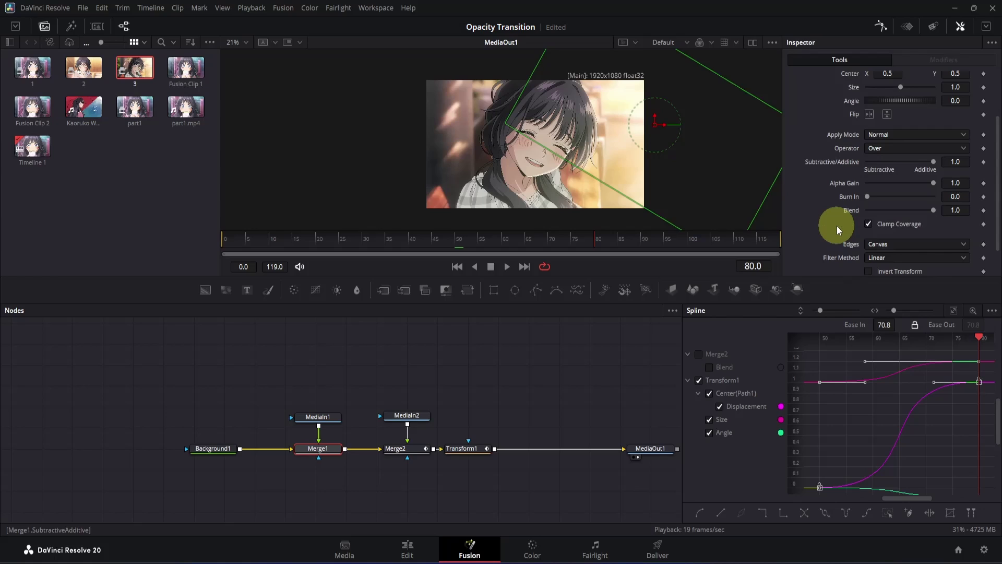
left_click(886, 243)
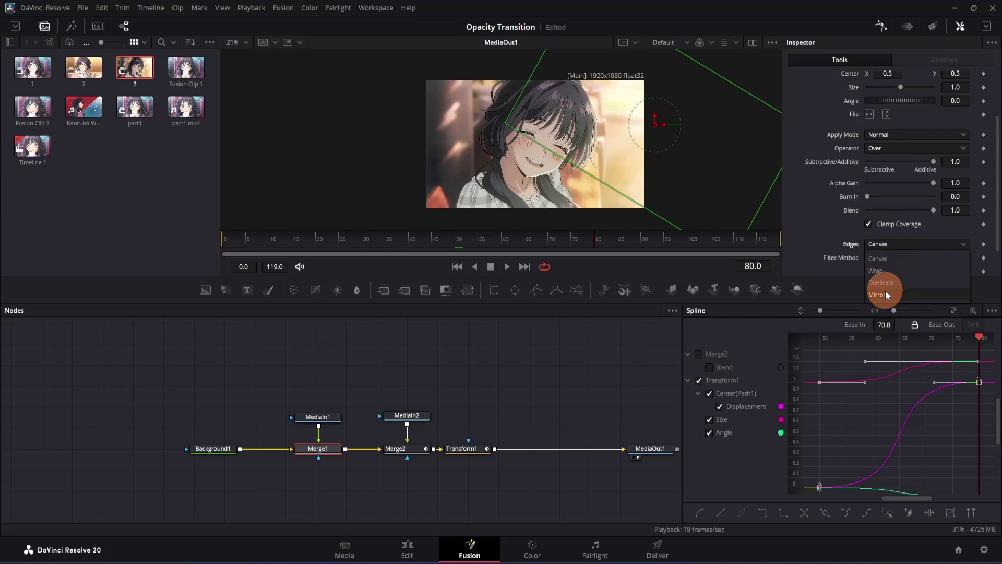
left_click(886, 295)
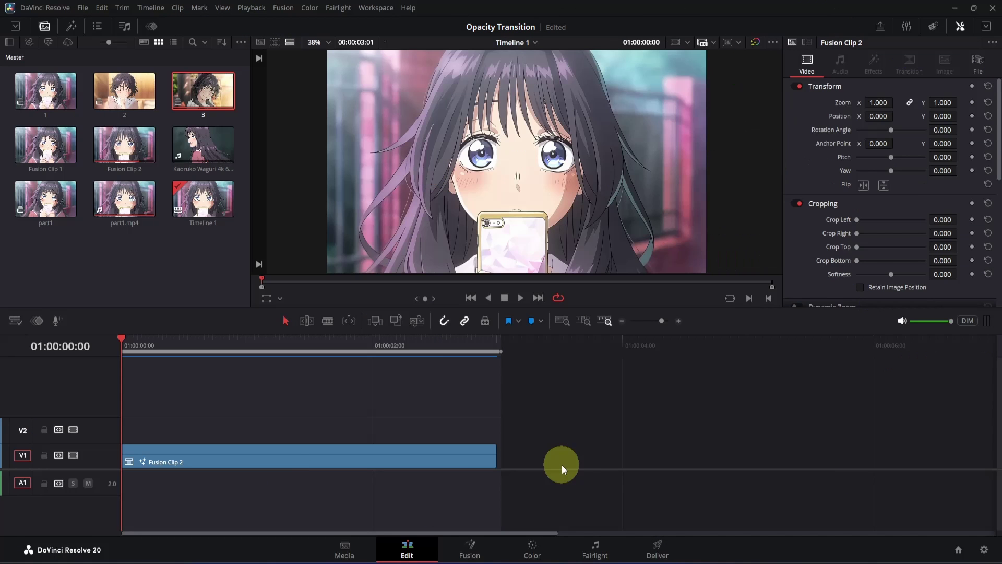
key("space")
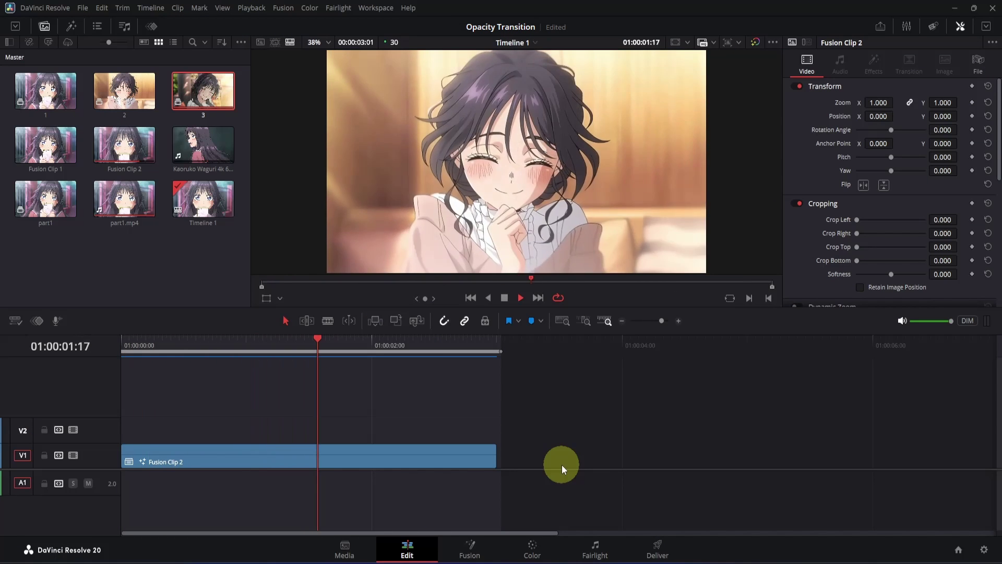